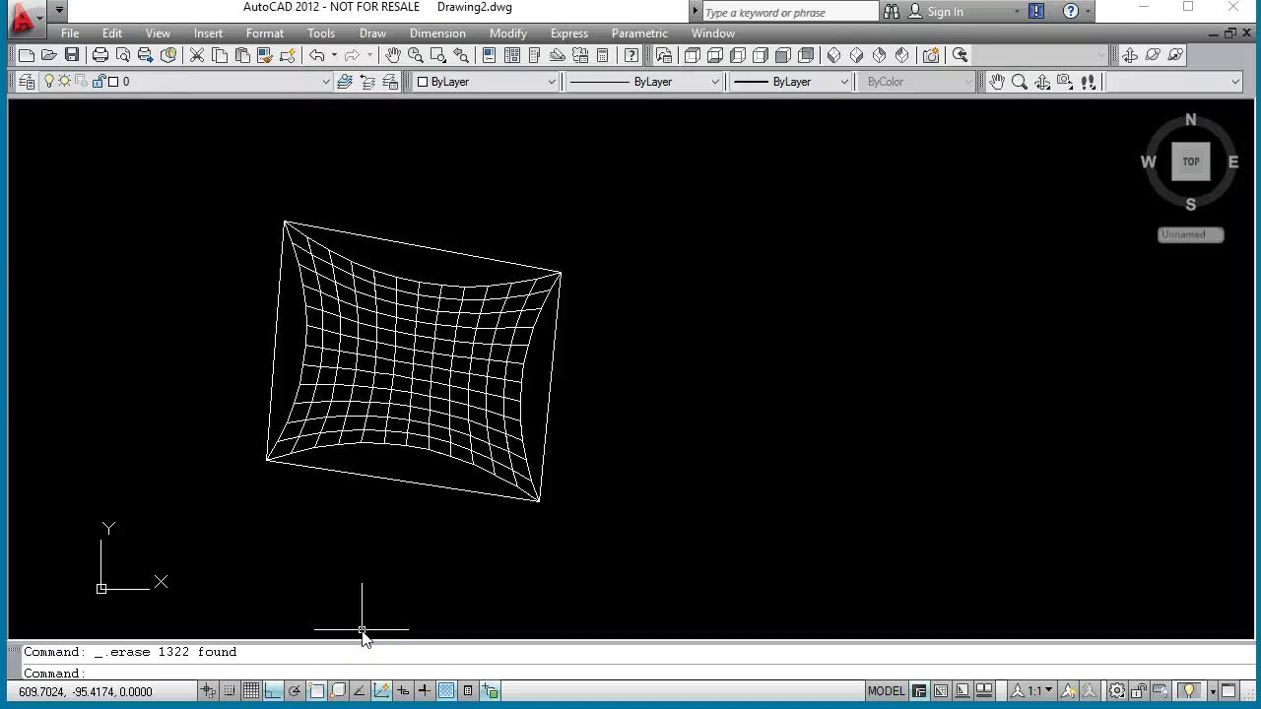
# - Orbit the membrane model to inspect its 3D shape, and return to the Top view
pyautogui.scroll(3, 413, 362)
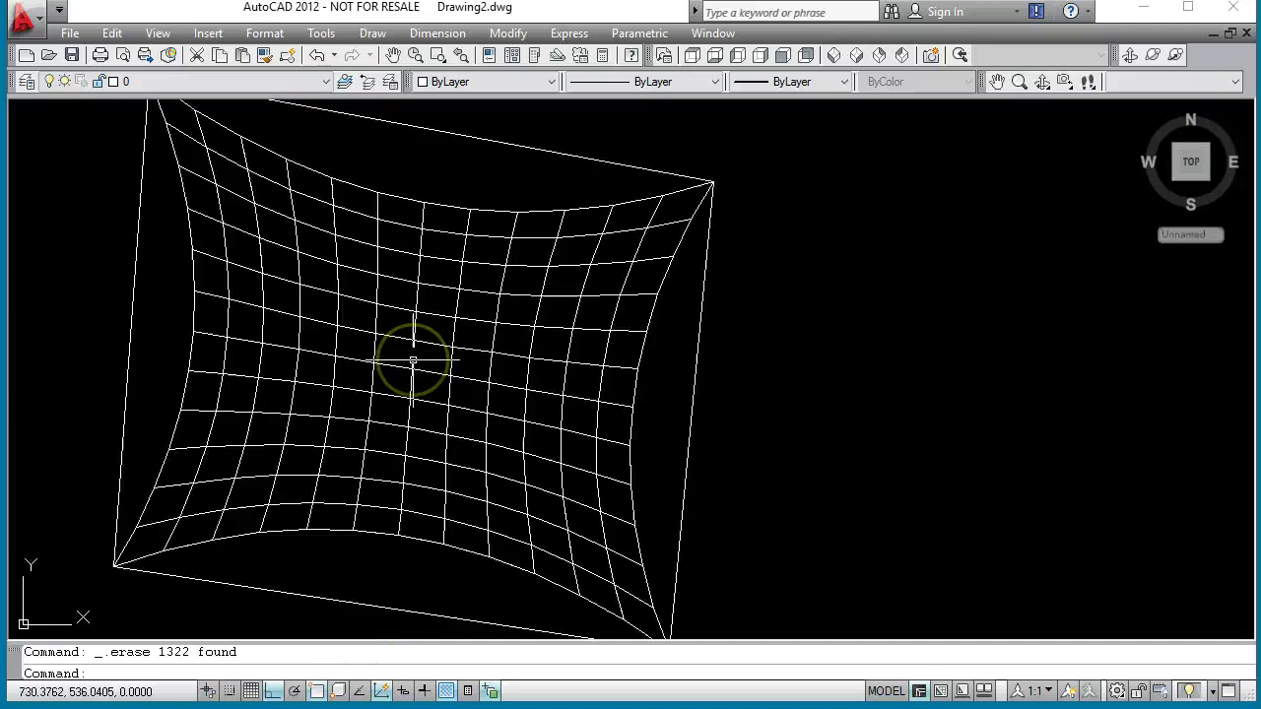
pyautogui.scroll(-2, 340, 423)
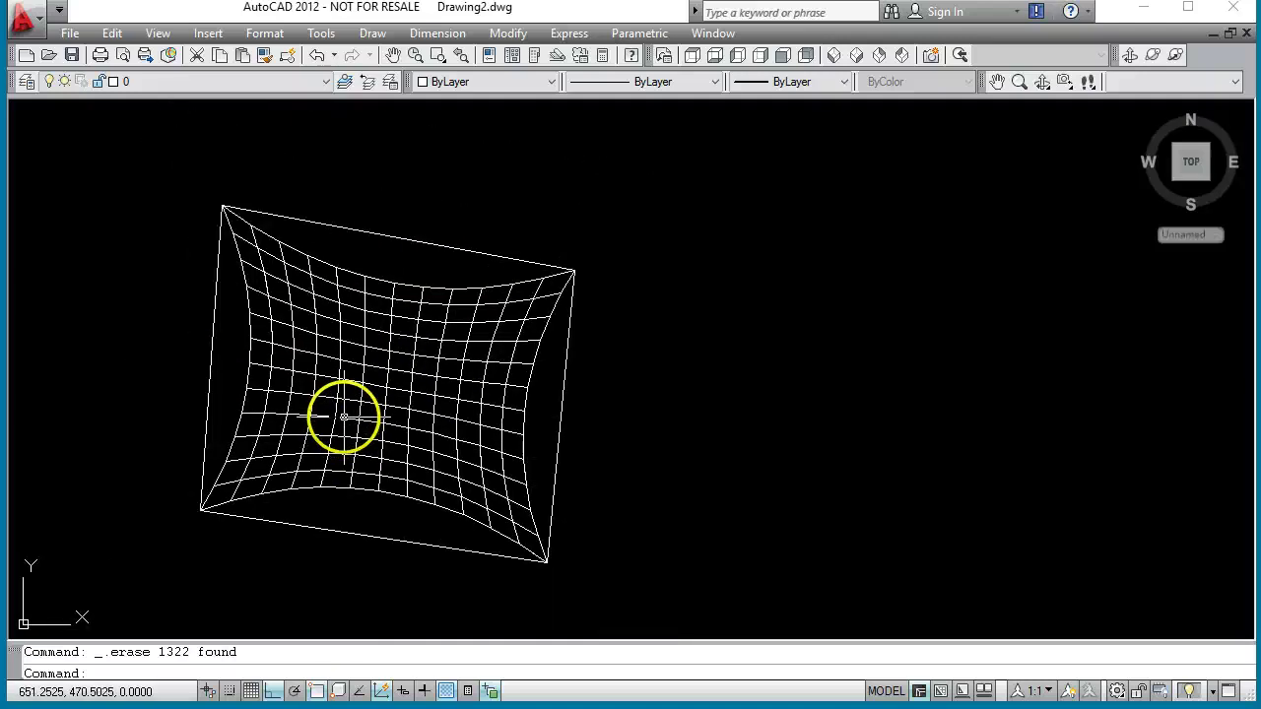
pyautogui.click(1042, 81)
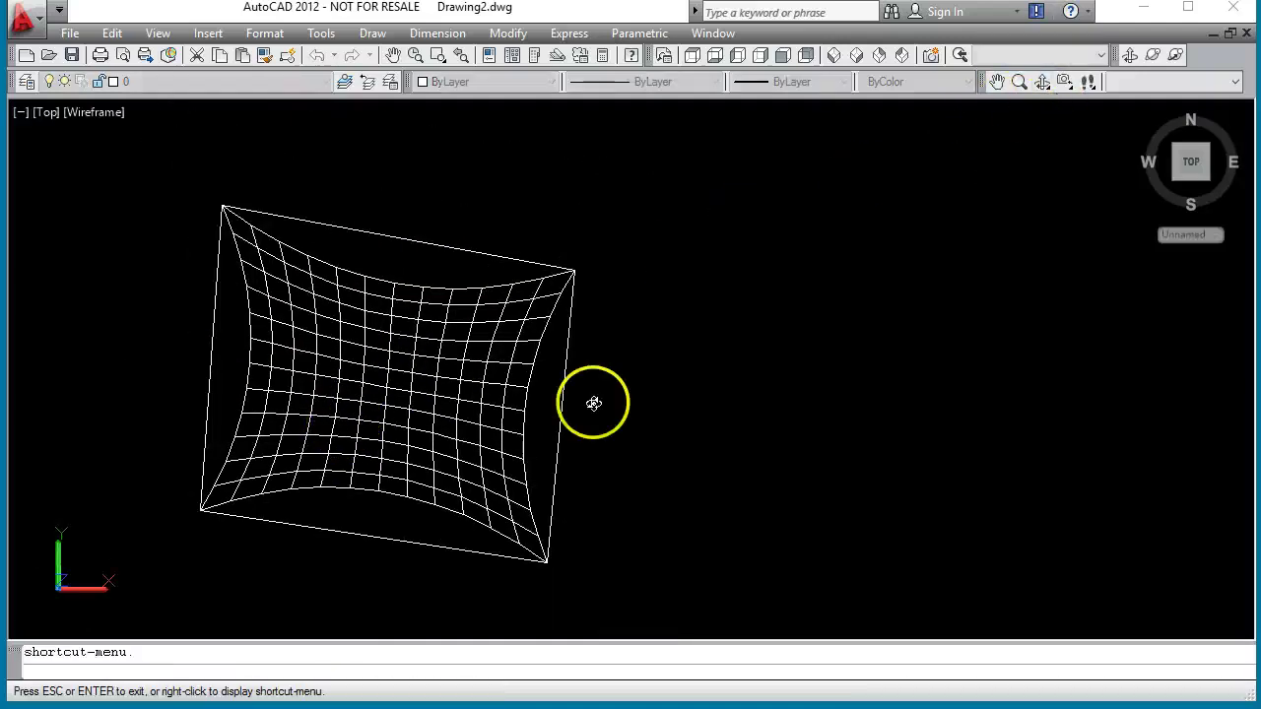
pyautogui.moveTo(370, 581); pyautogui.dragTo(444, 348)
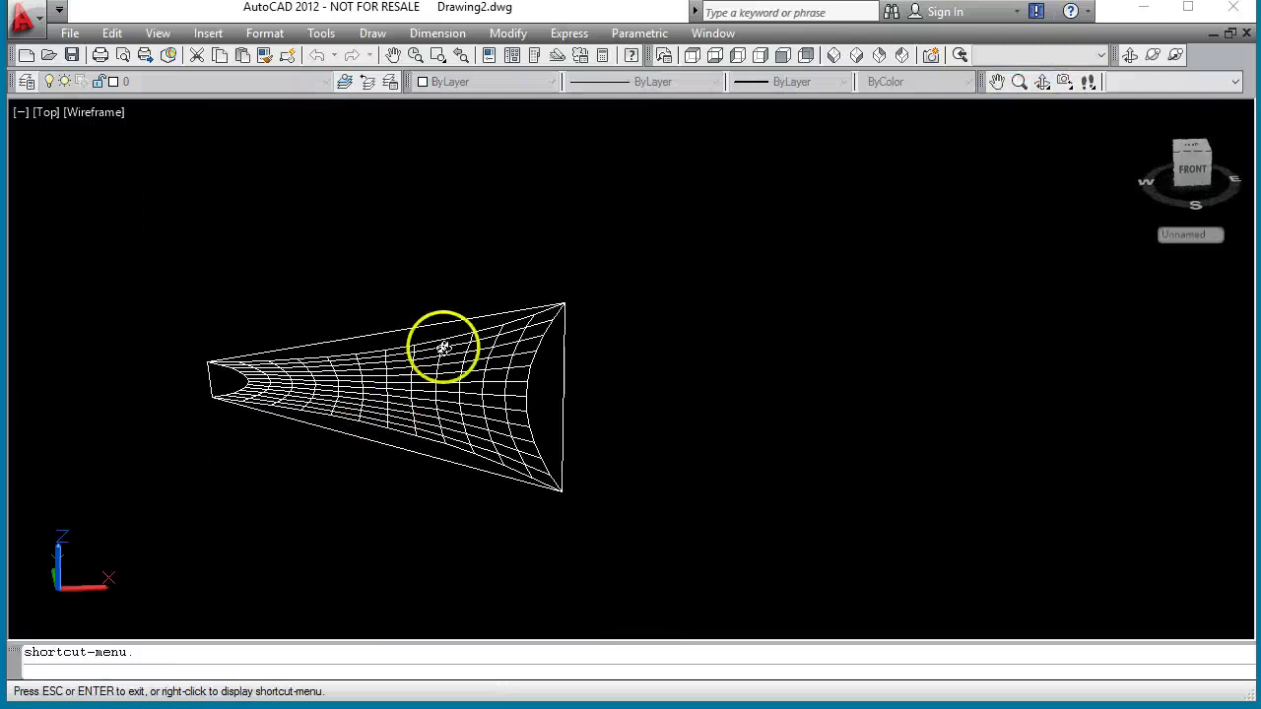
pyautogui.click(693, 56)
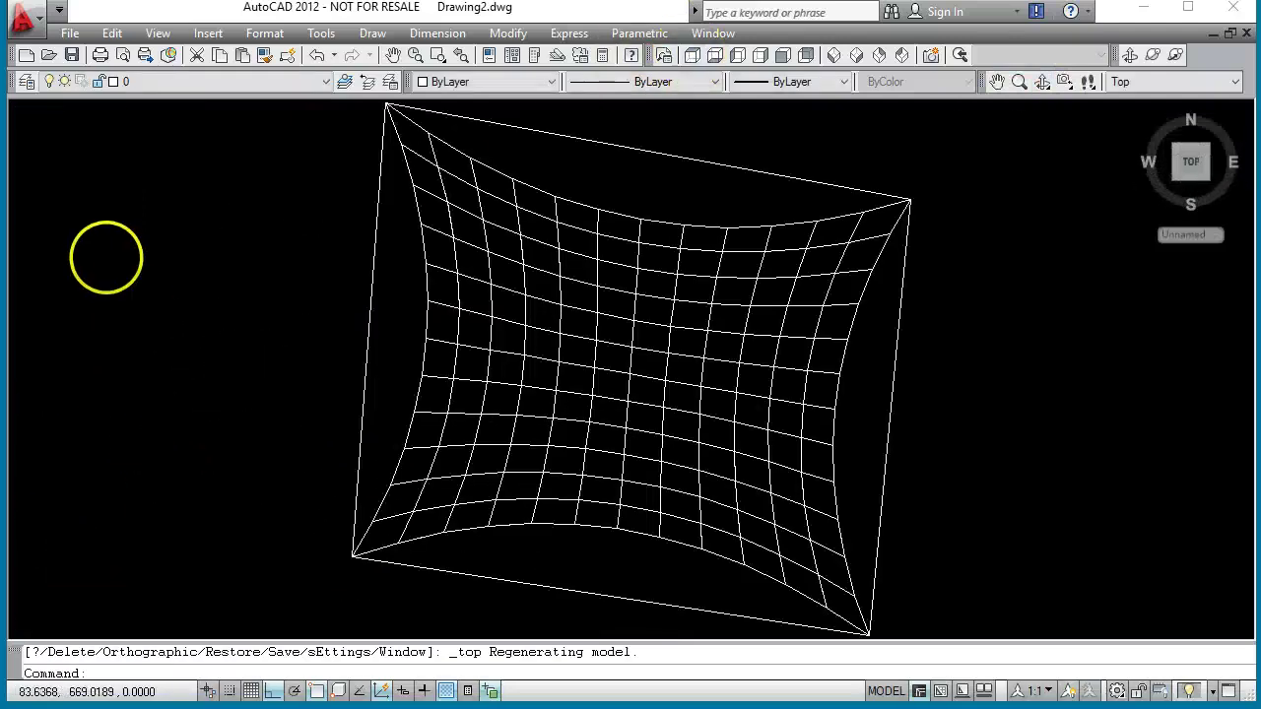
# - Copy the membrane mesh without its straight boundary lines about 1037 units horizontally, to the right of the original
pyautogui.scroll(5, 853, 388)
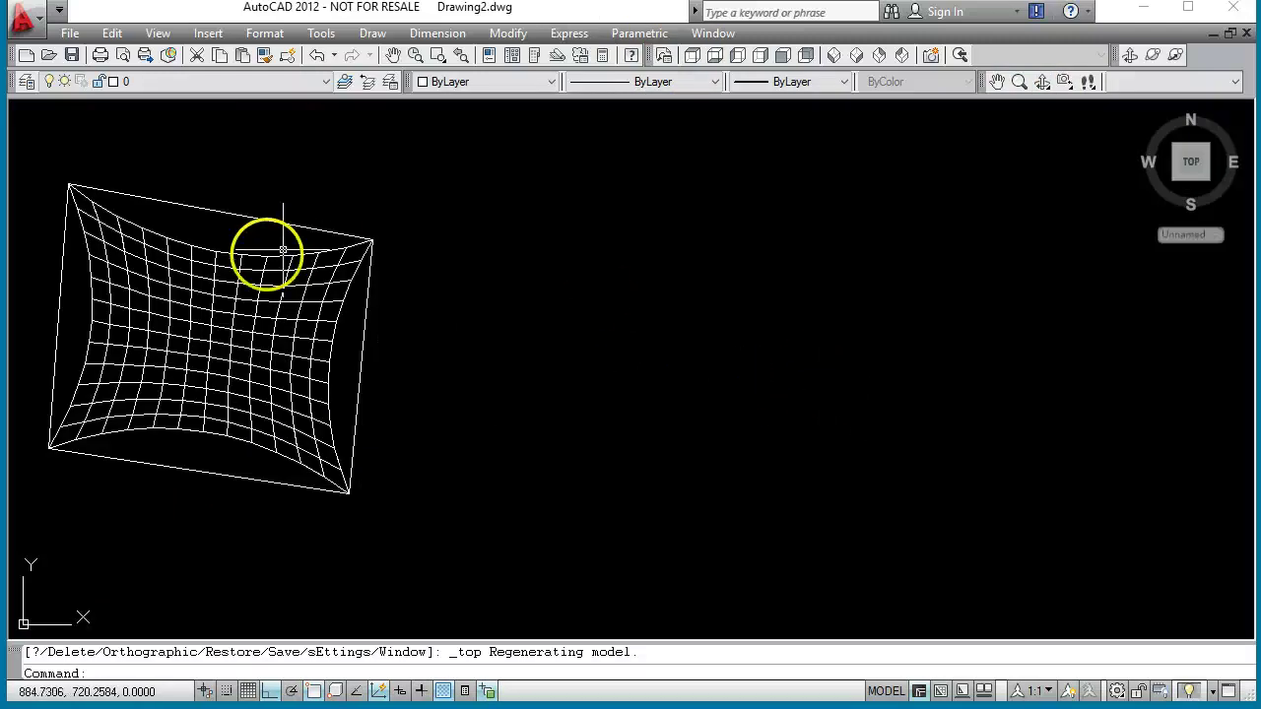
pyautogui.click(254, 258)
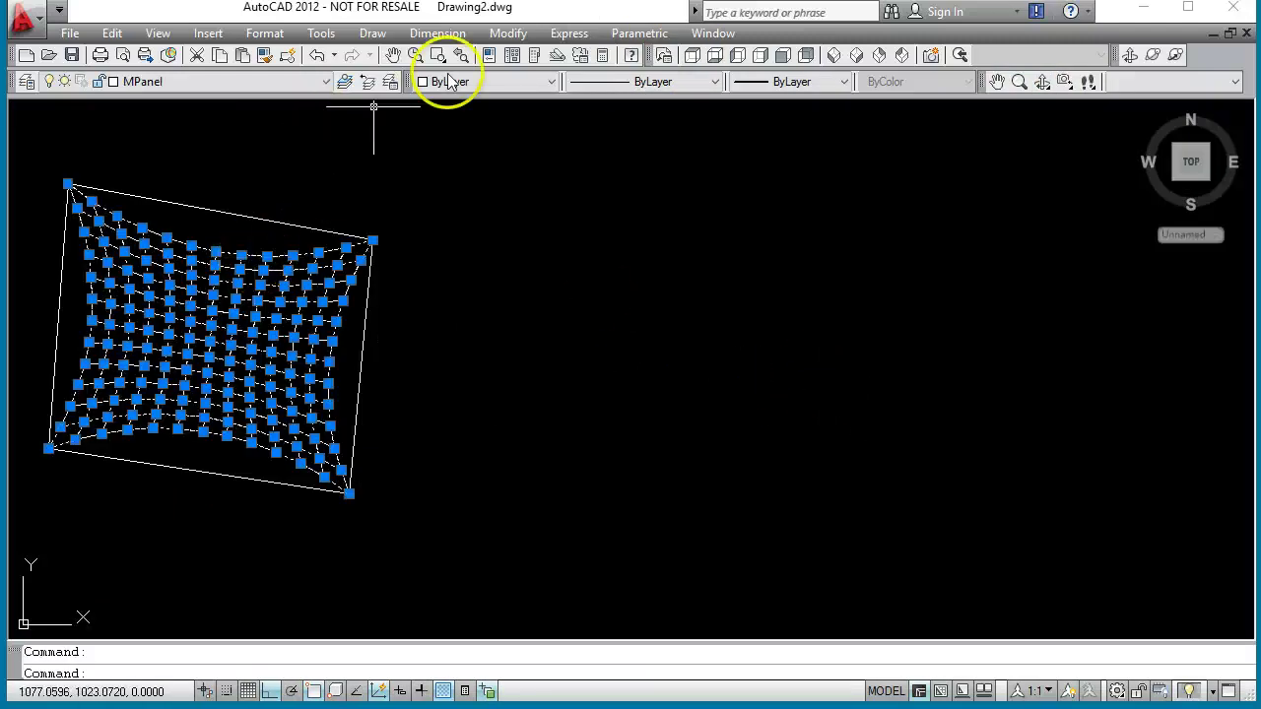
pyautogui.click(507, 33)
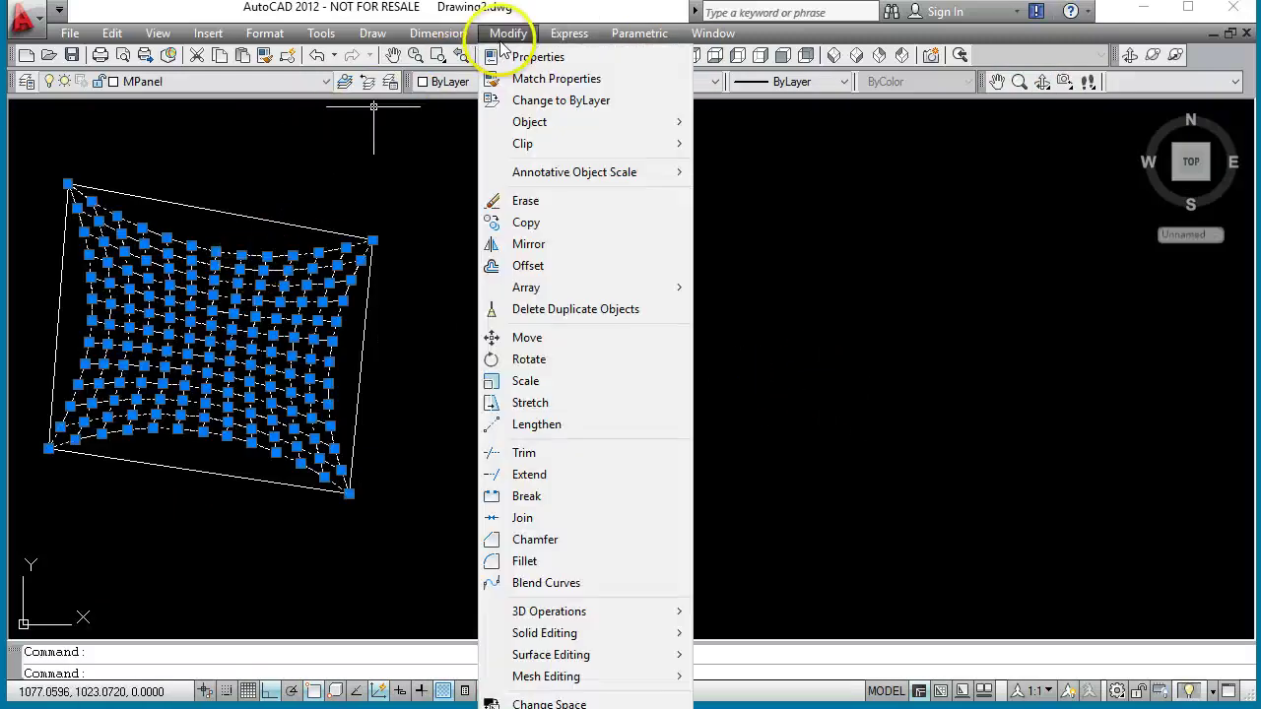
pyautogui.click(528, 222)
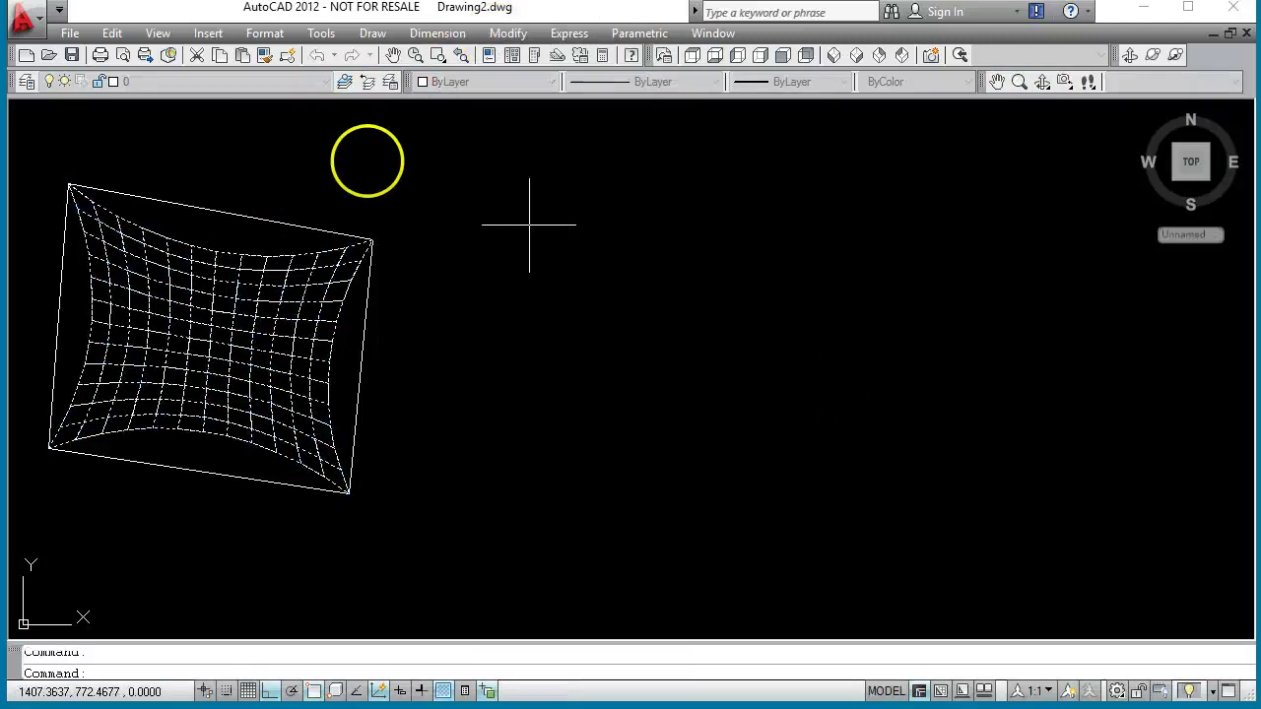
pyautogui.click(102, 162)
pyautogui.click(589, 194)
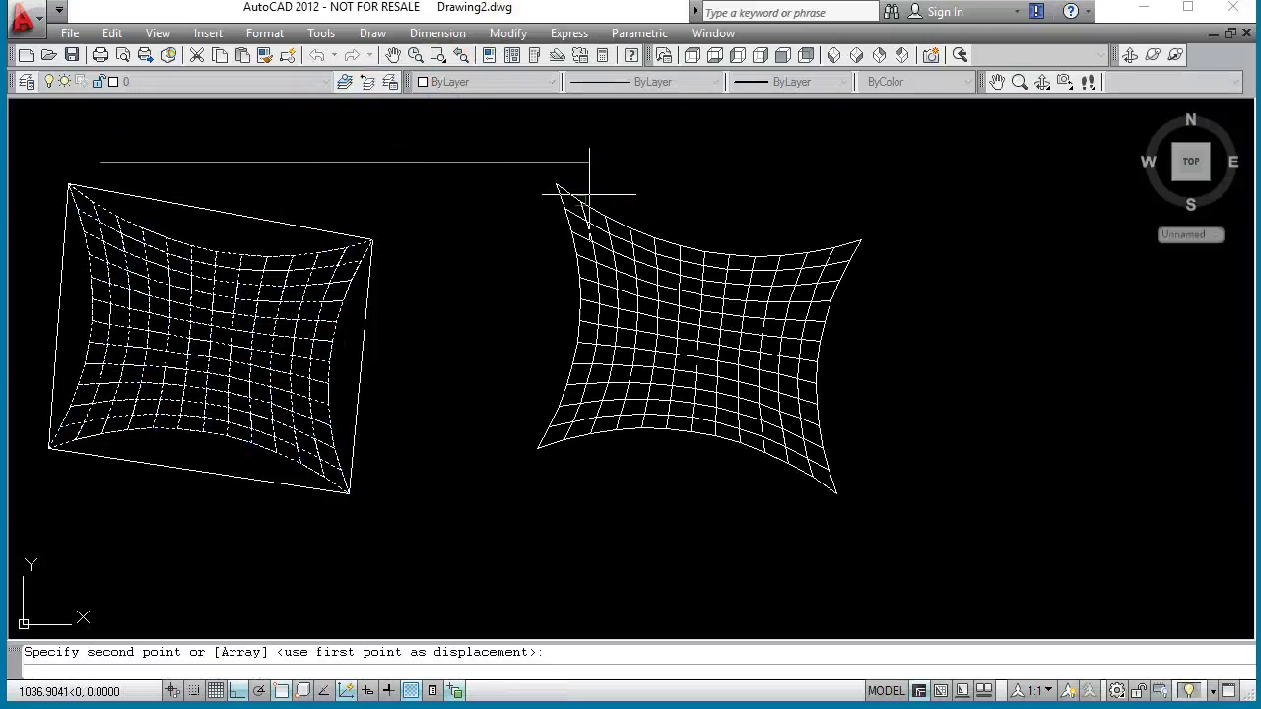
pyautogui.press('Escape')
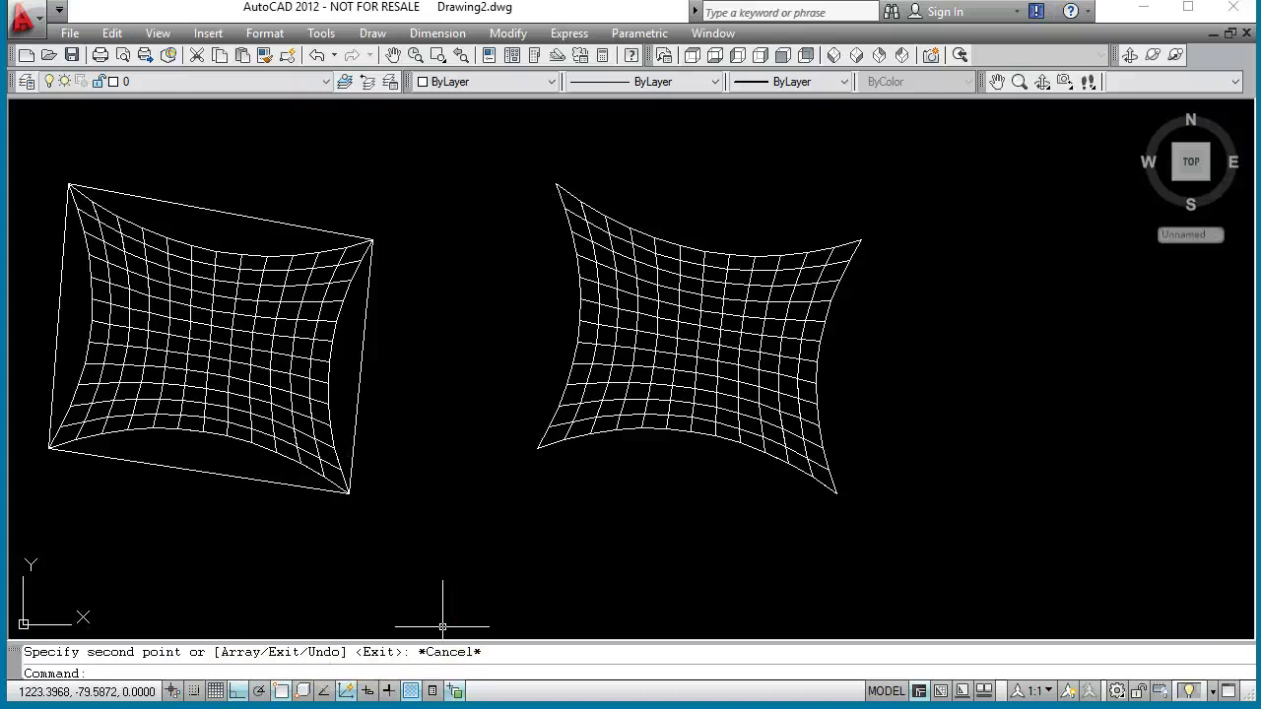
# - Select the copied mesh and run MPanel's Mesh gradient model visualization on it
pyautogui.click(705, 207)
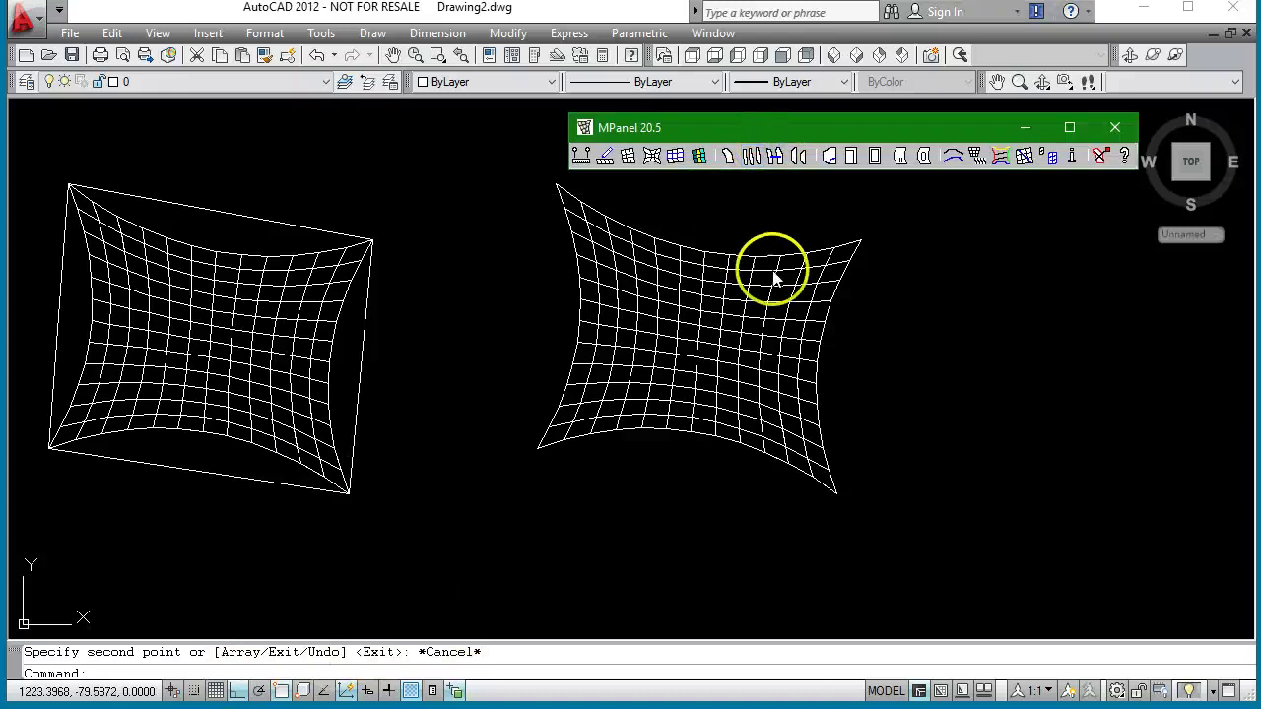
pyautogui.click(872, 296)
pyautogui.click(861, 316)
pyautogui.click(803, 283)
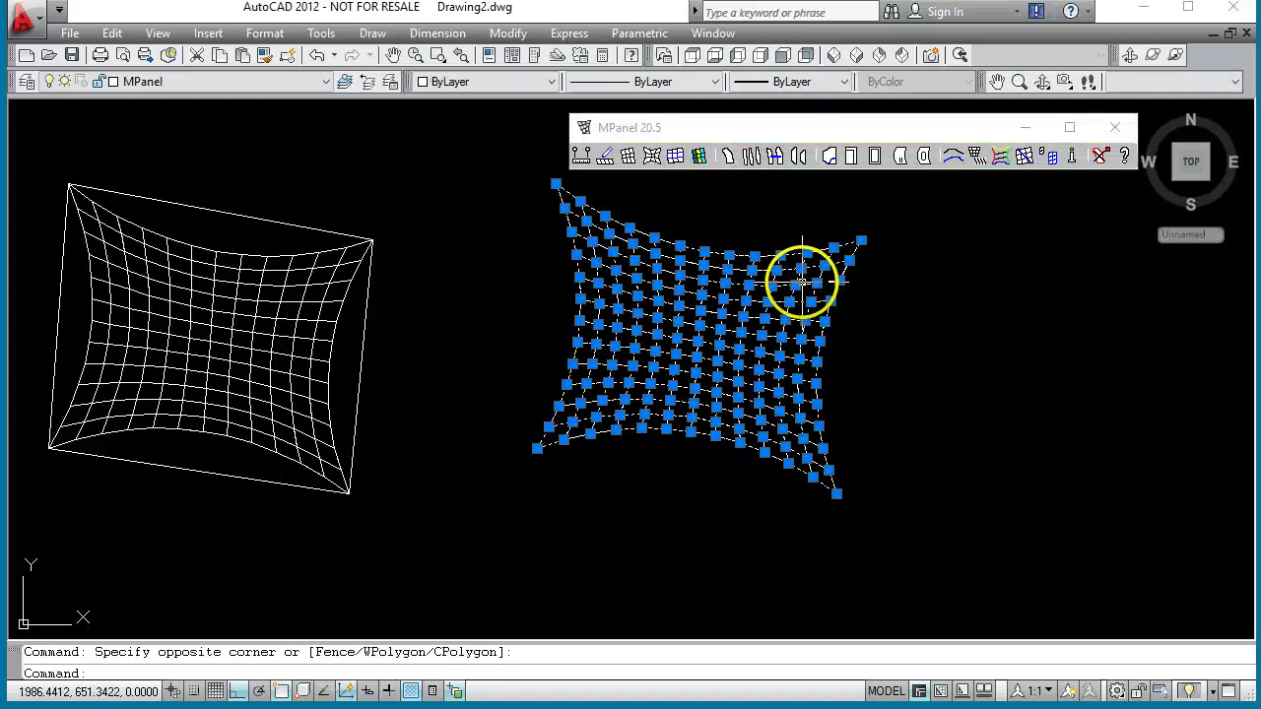
pyautogui.click(754, 125)
pyautogui.click(700, 159)
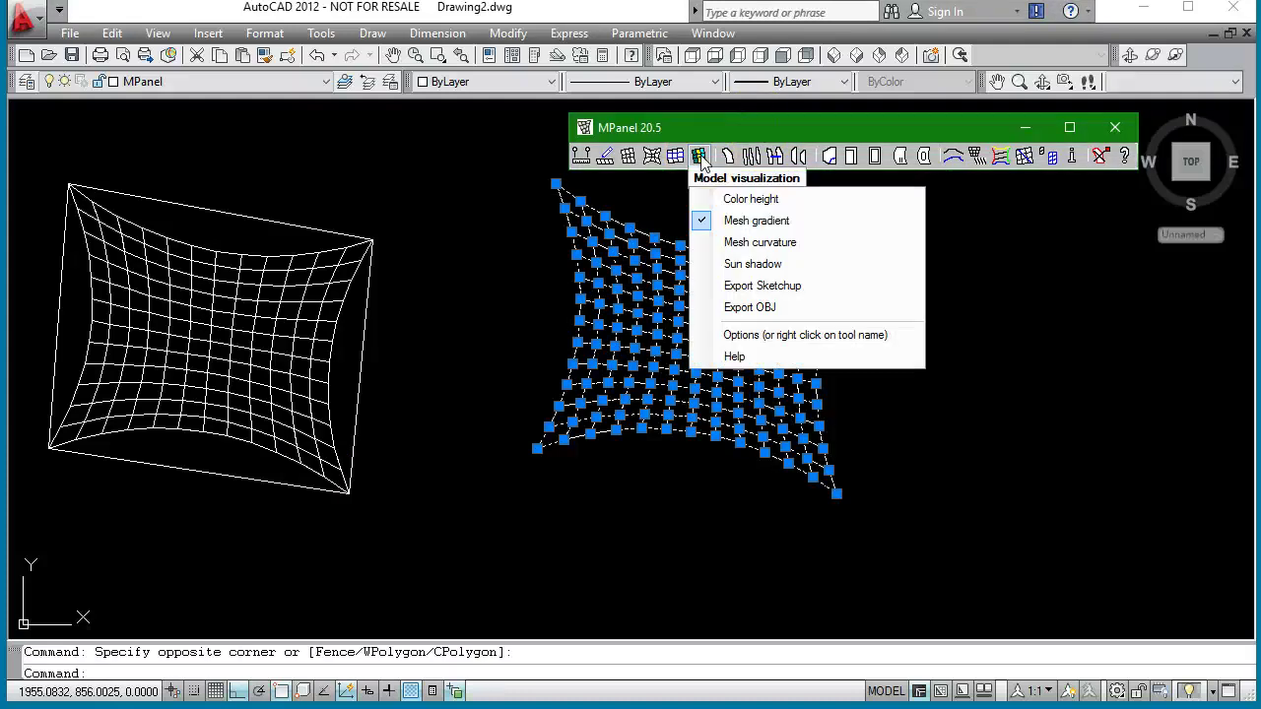
pyautogui.click(764, 222)
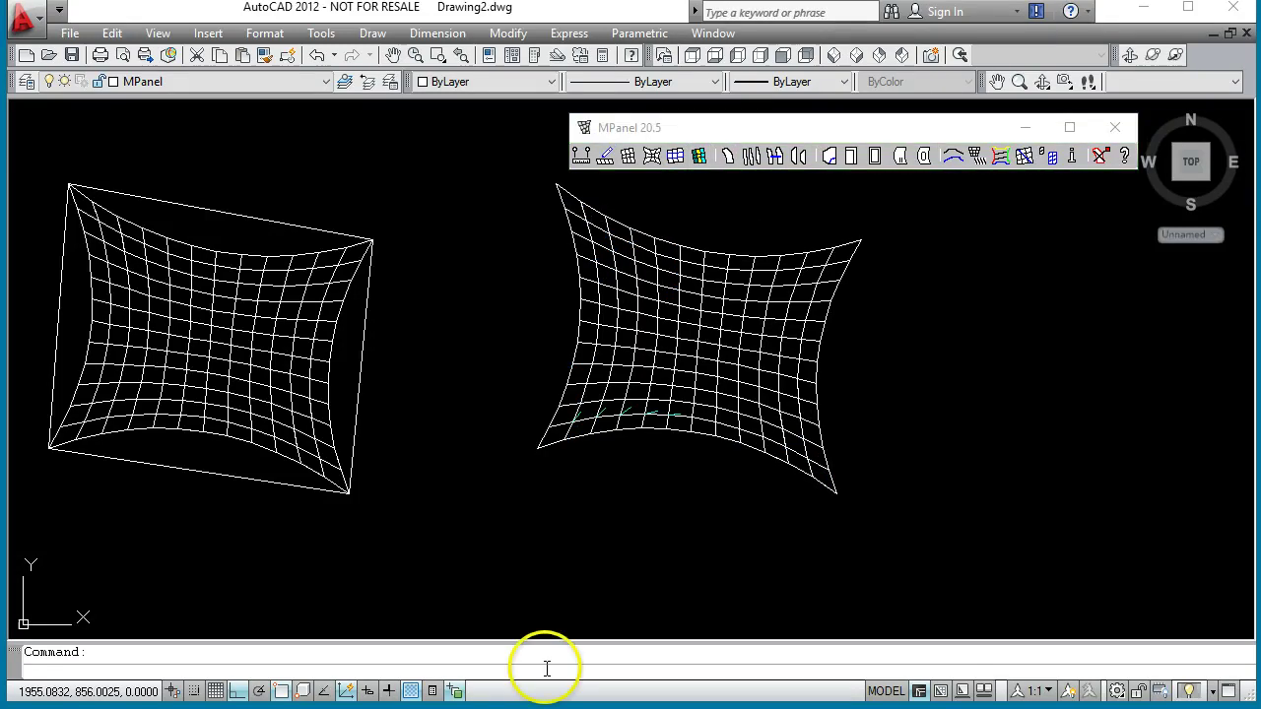
# - Change the copied mesh's color to Color 251 and clear the selection
pyautogui.scroll(-2, 480, 537)
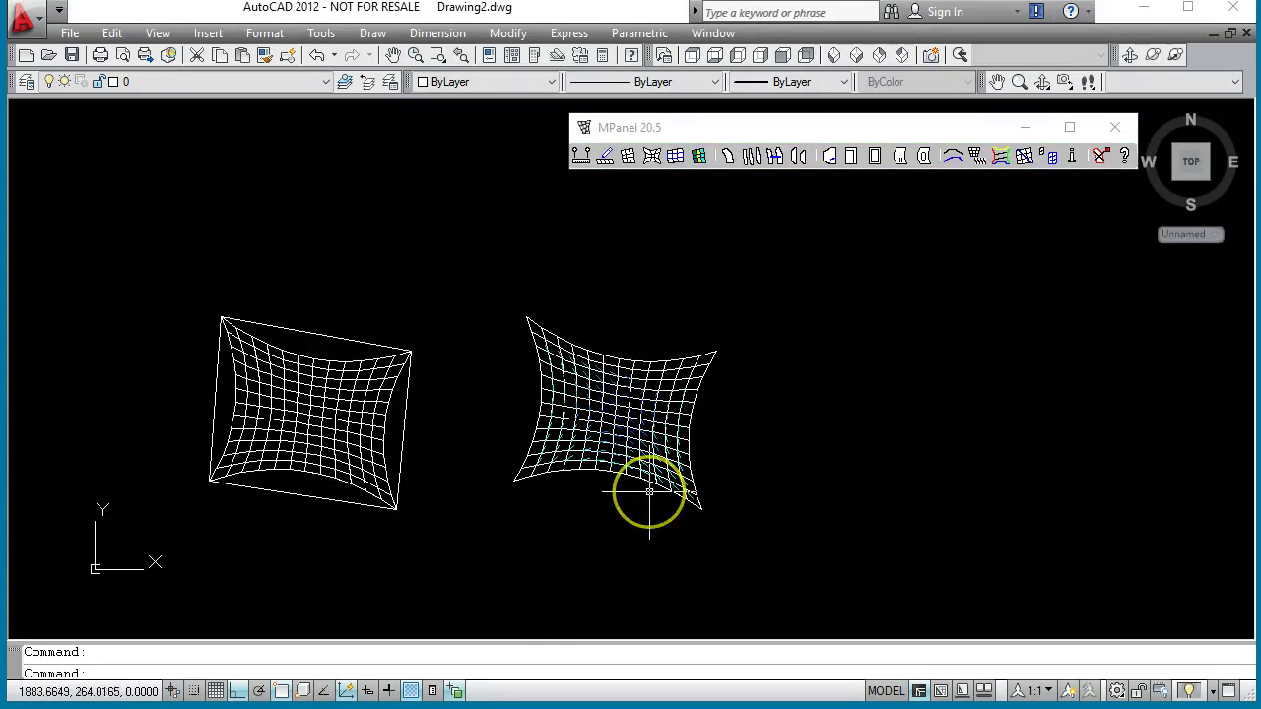
pyautogui.scroll(3, 650, 493)
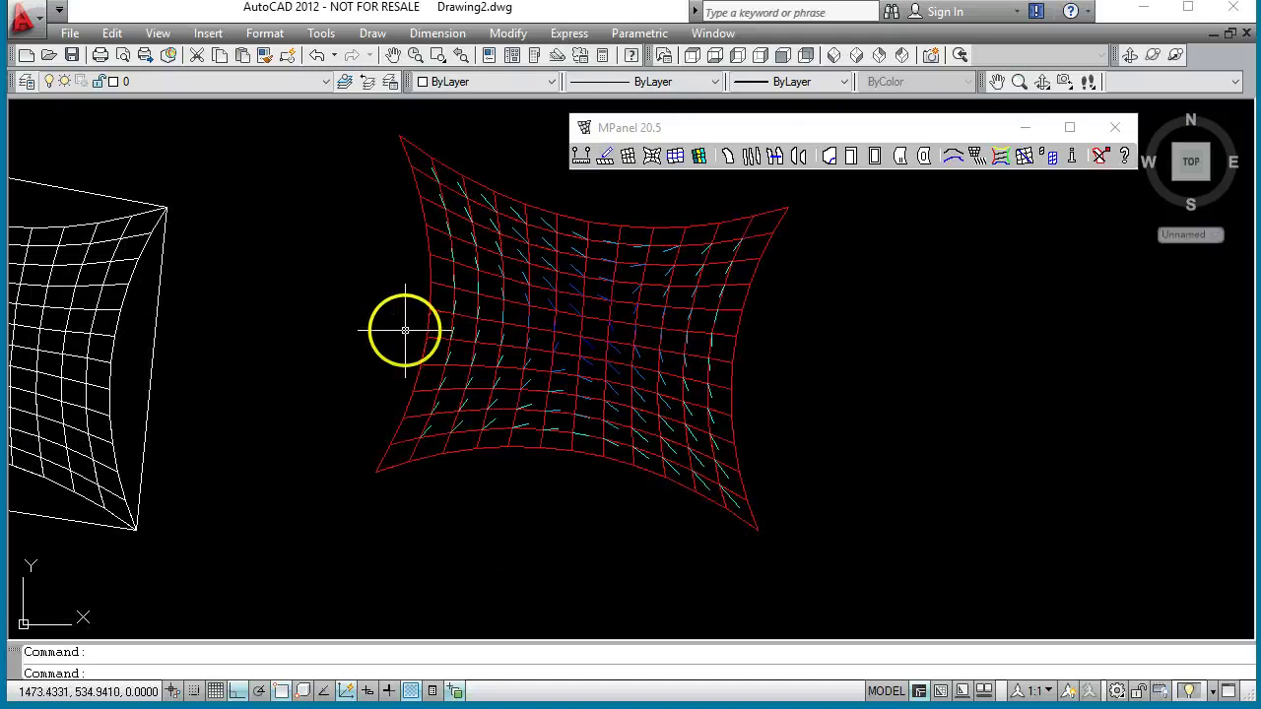
pyautogui.scroll(2, 409, 331)
pyautogui.click(428, 355)
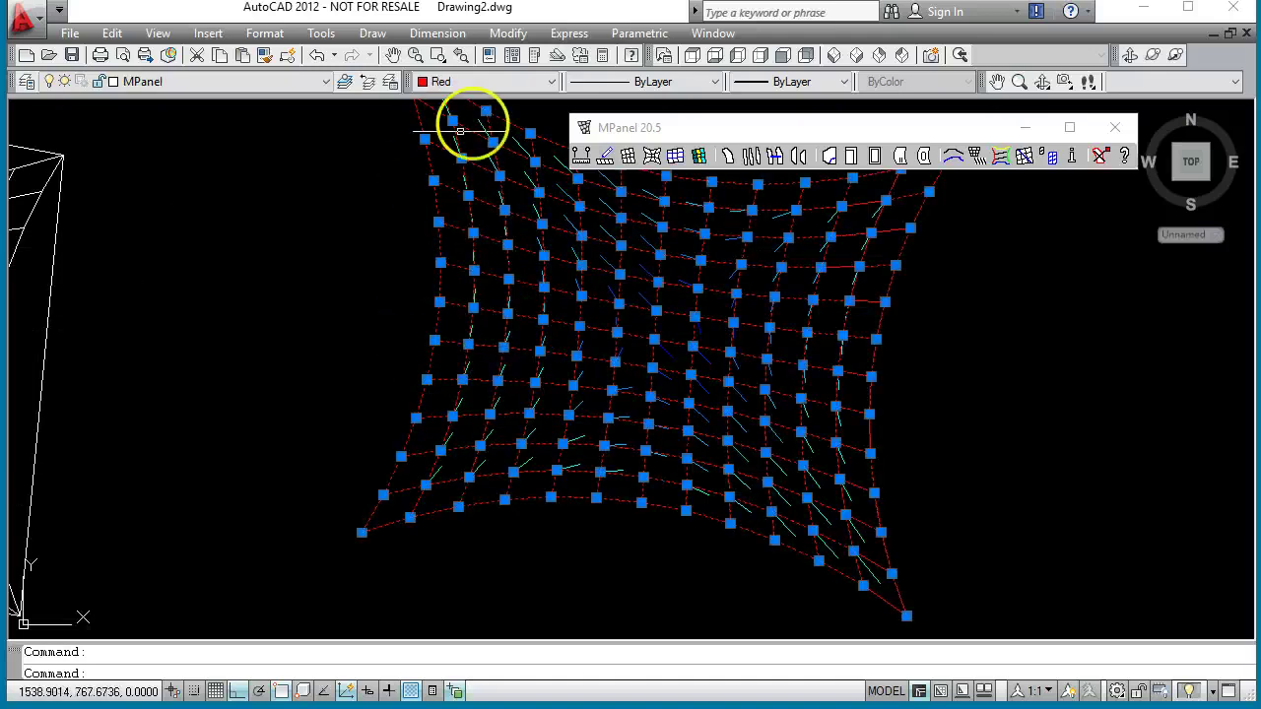
pyautogui.click(553, 83)
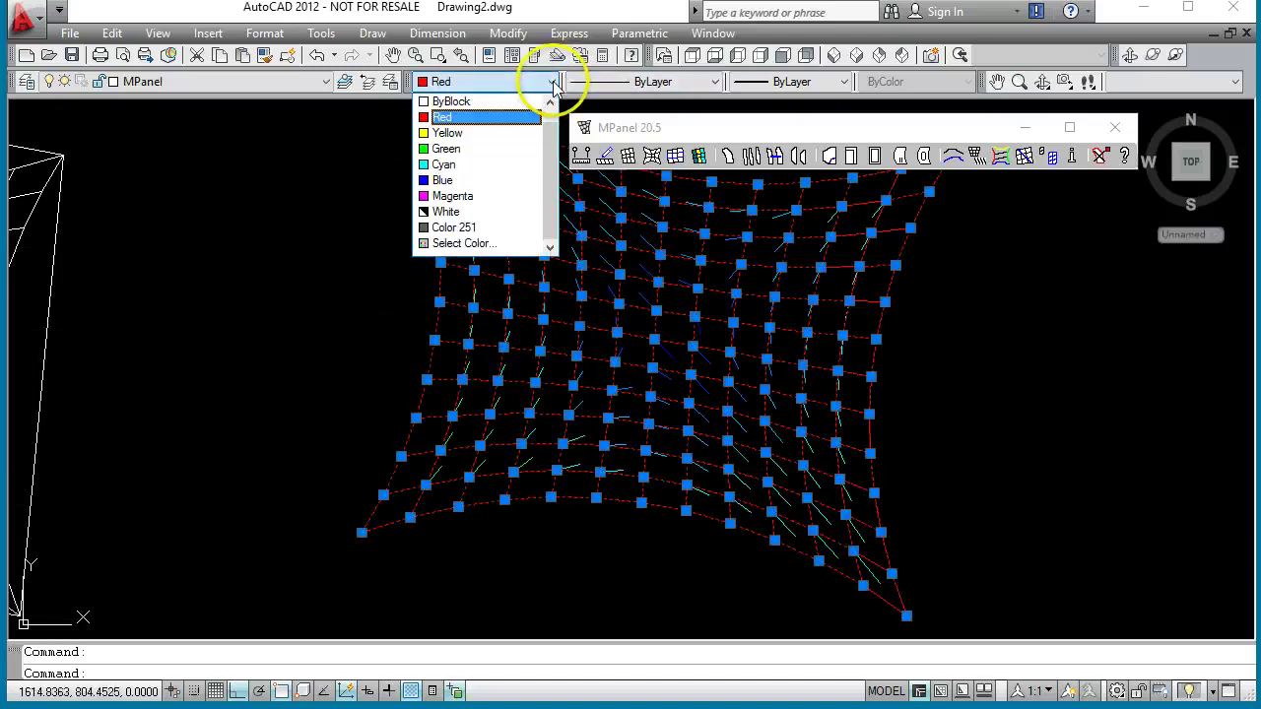
pyautogui.click(468, 228)
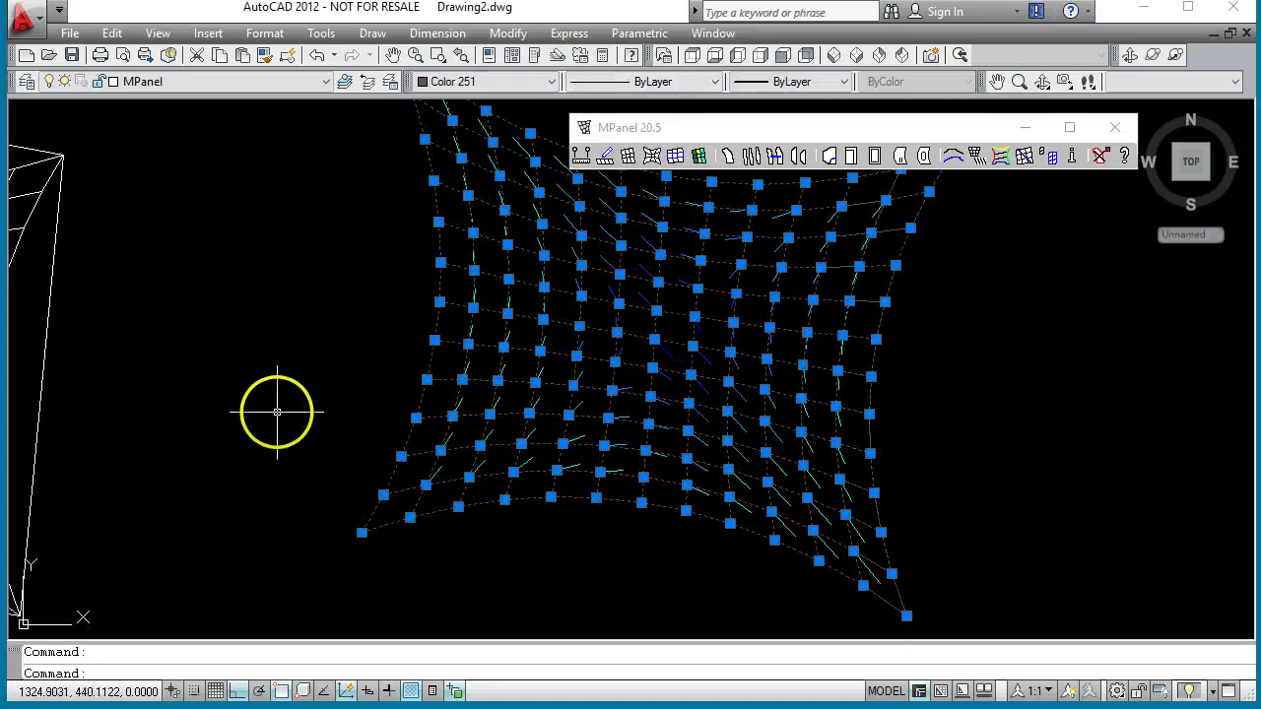
pyautogui.scroll(-4, 273, 410)
pyautogui.press('Escape')
# - Examine the direction and color of the gradient lines at the nodes across the copied mesh, close up and as a whole
pyautogui.scroll(8, 388, 436)
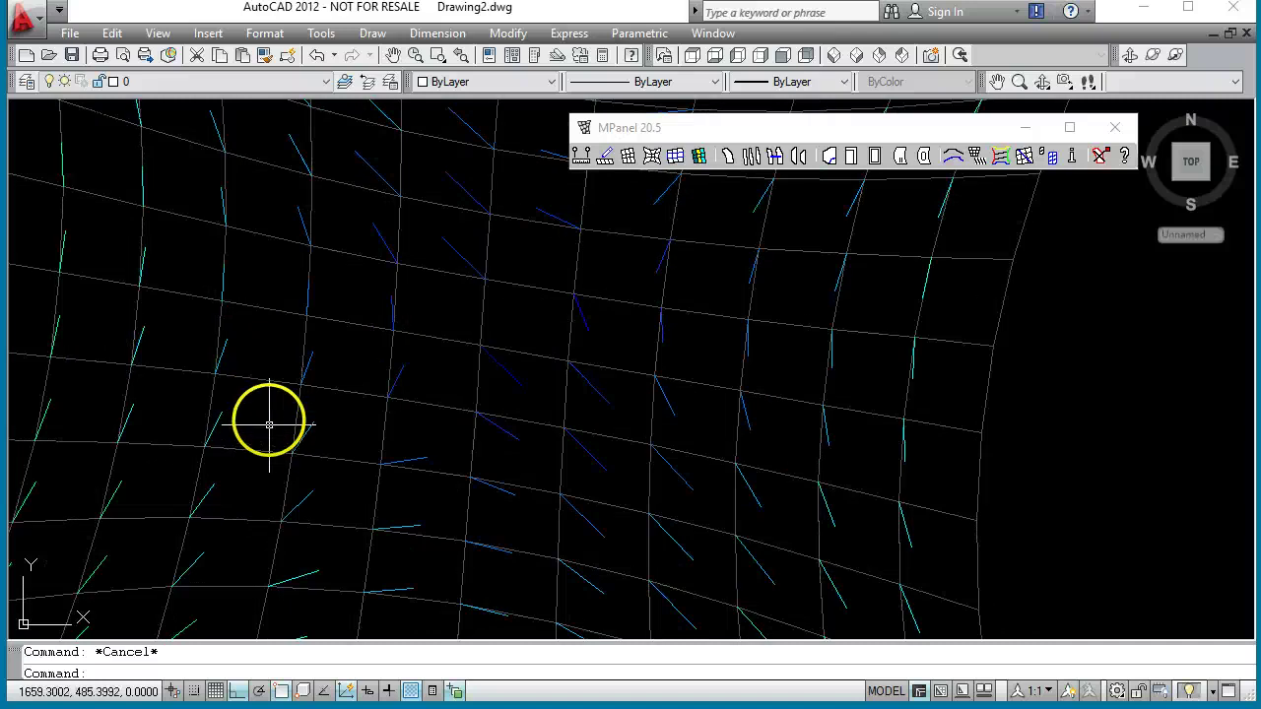
pyautogui.scroll(5, 207, 371)
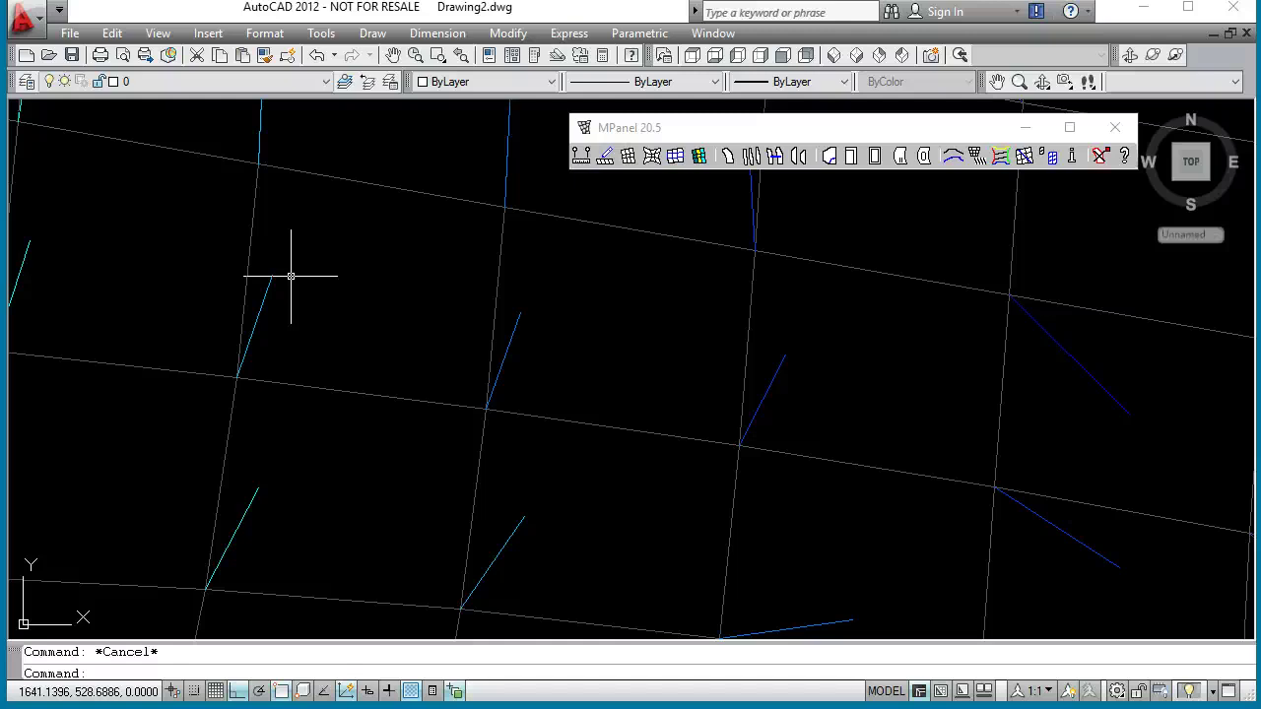
pyautogui.scroll(-8, 226, 344)
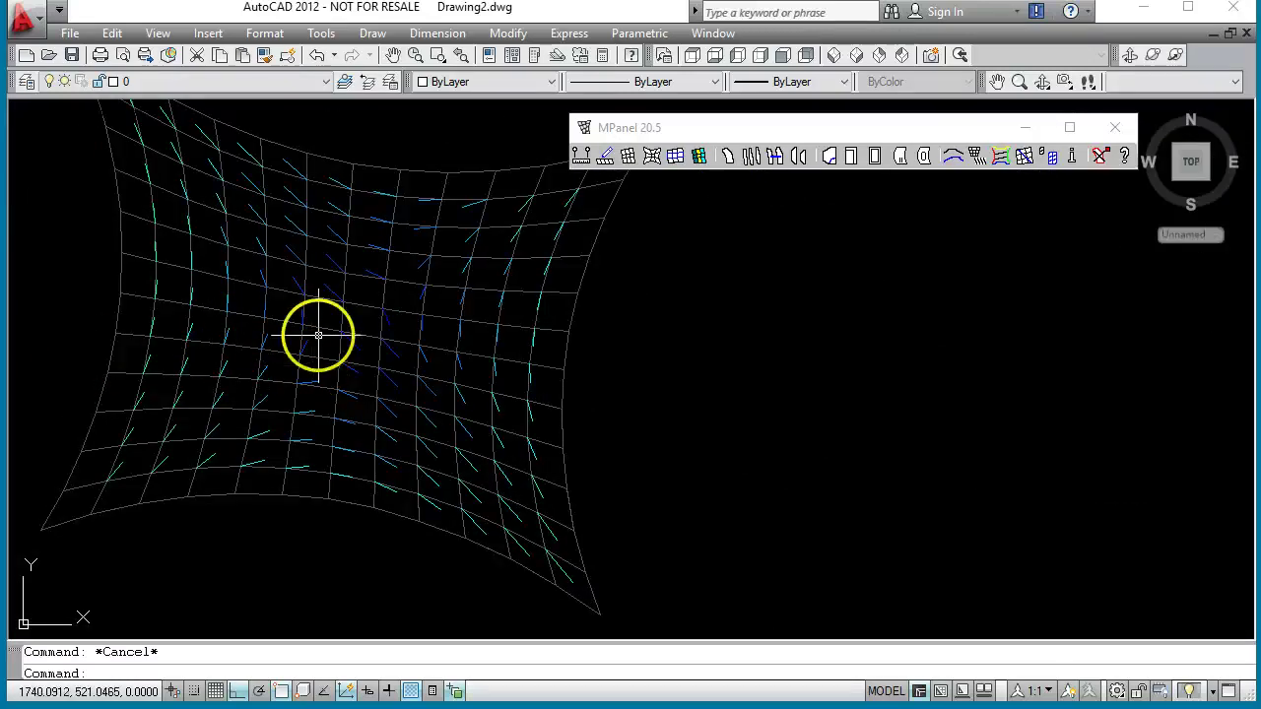
pyautogui.scroll(4, 177, 309)
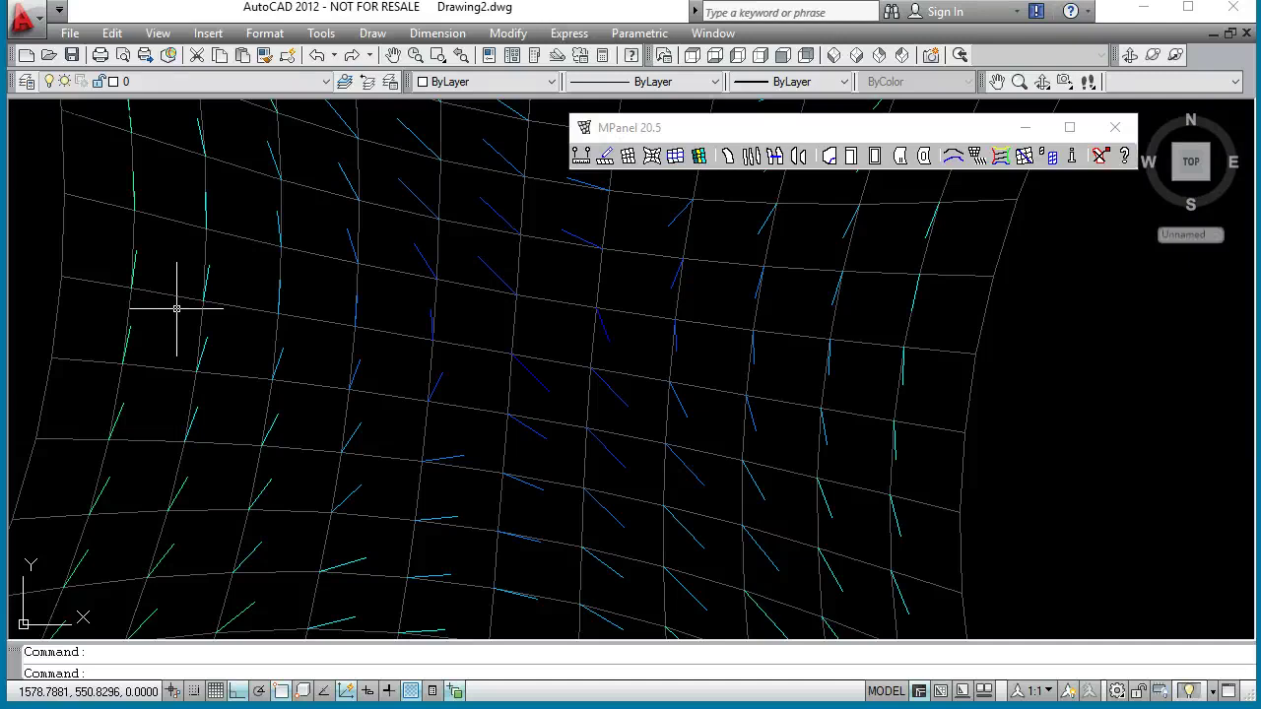
pyautogui.scroll(-5, 325, 299)
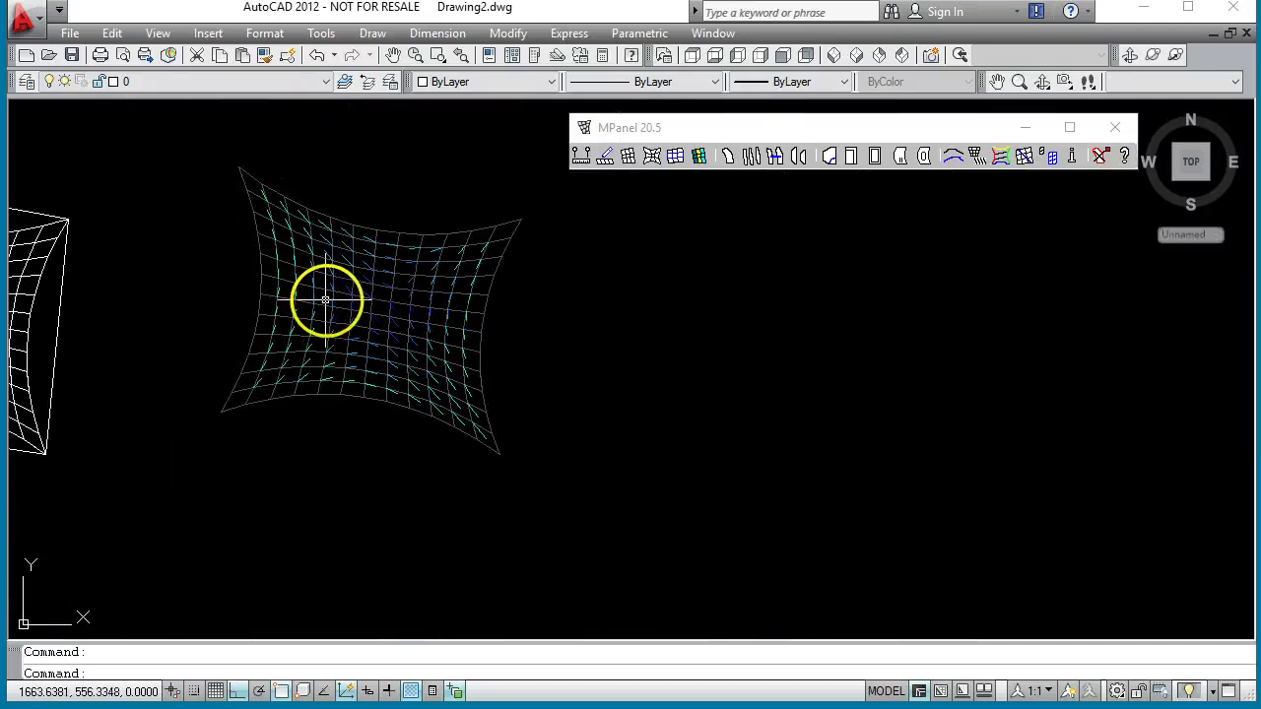
pyautogui.scroll(2, 325, 299)
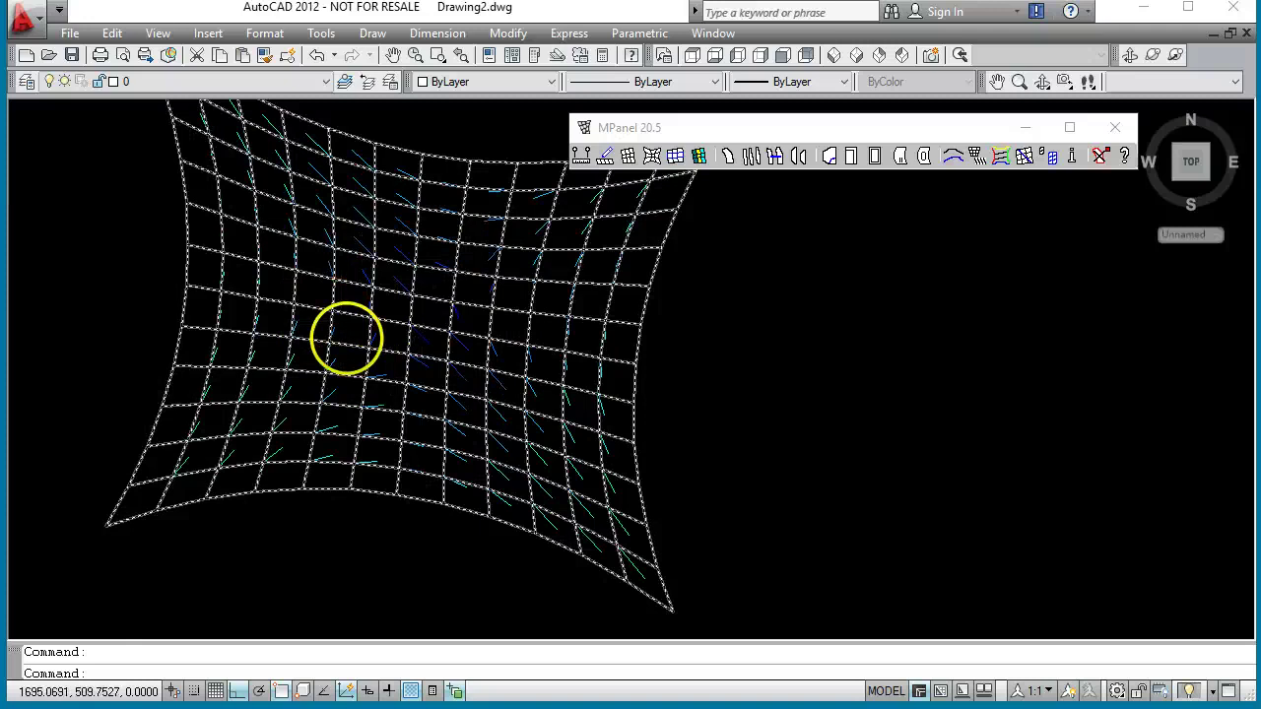
pyautogui.scroll(5, 347, 338)
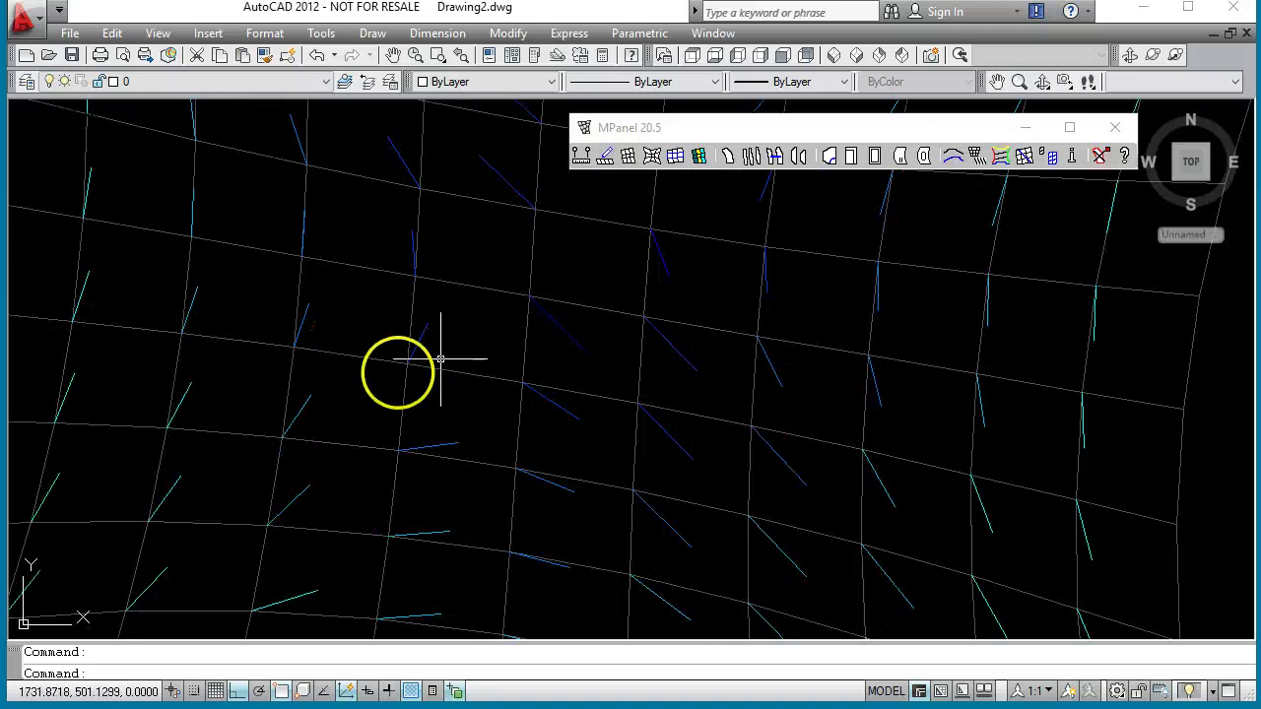
pyautogui.scroll(-2, 294, 390)
pyautogui.scroll(1, 422, 323)
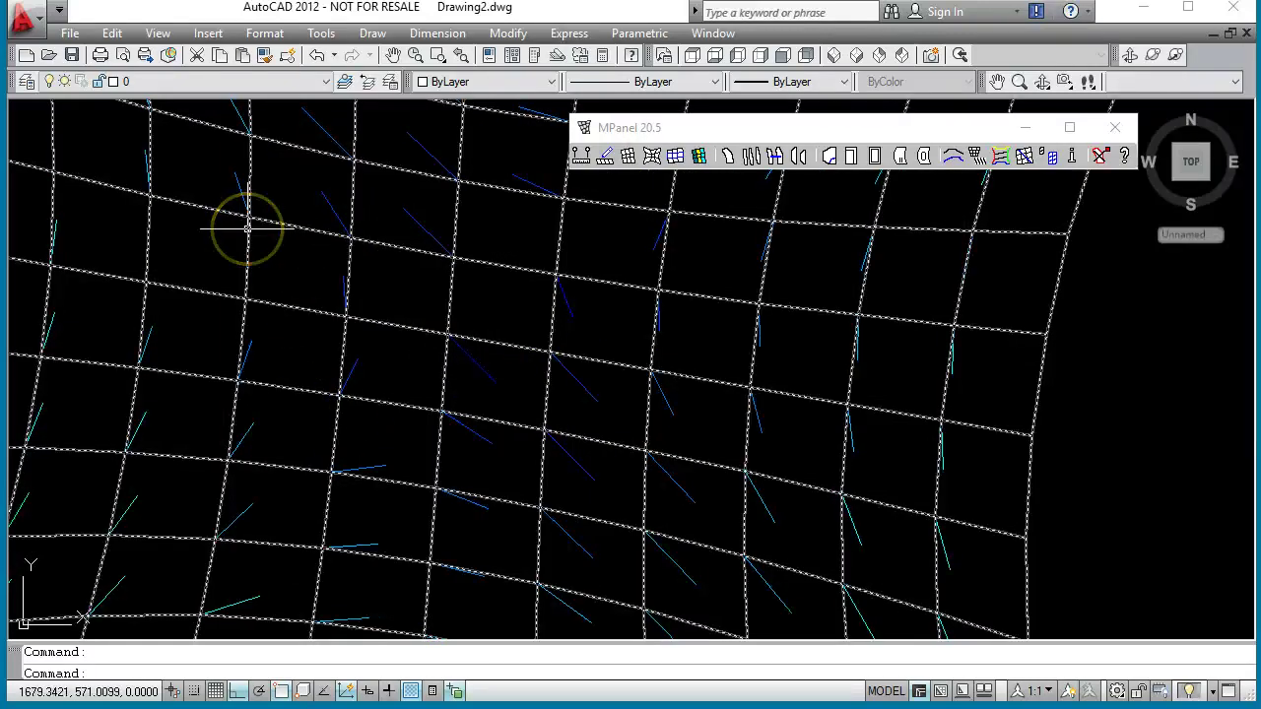
pyautogui.moveTo(248, 228)
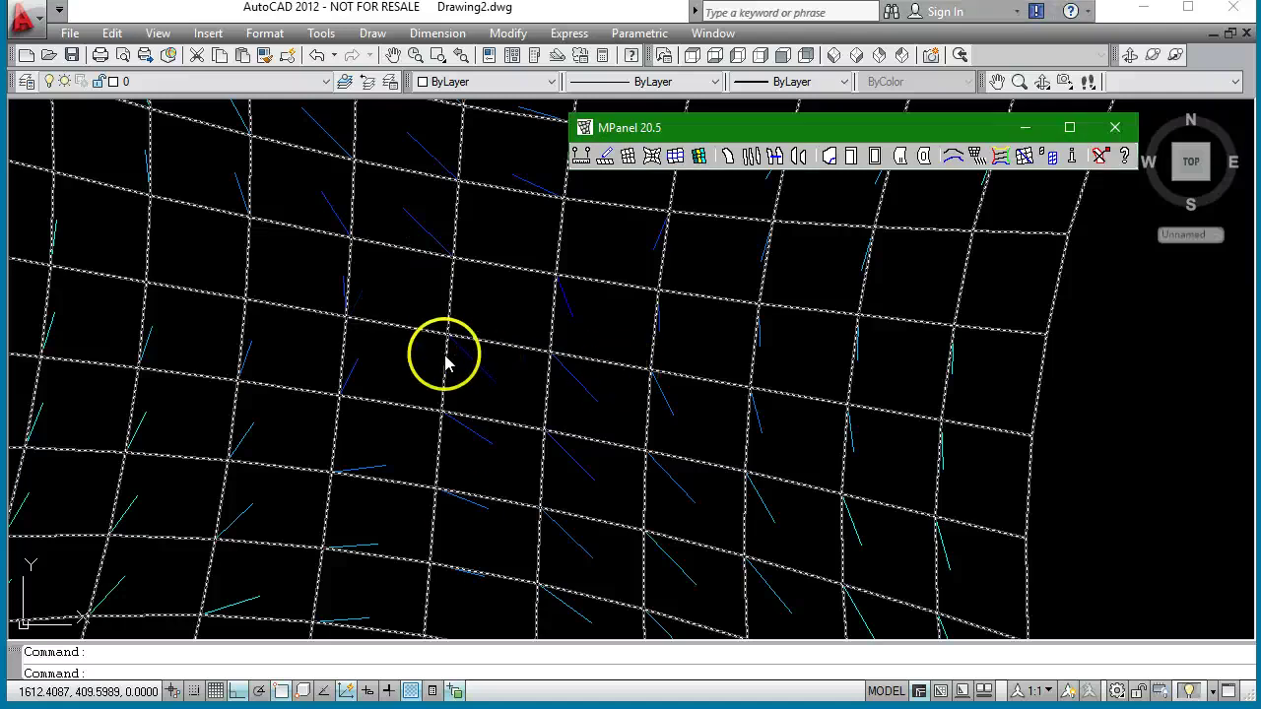
pyautogui.scroll(-6, 248, 366)
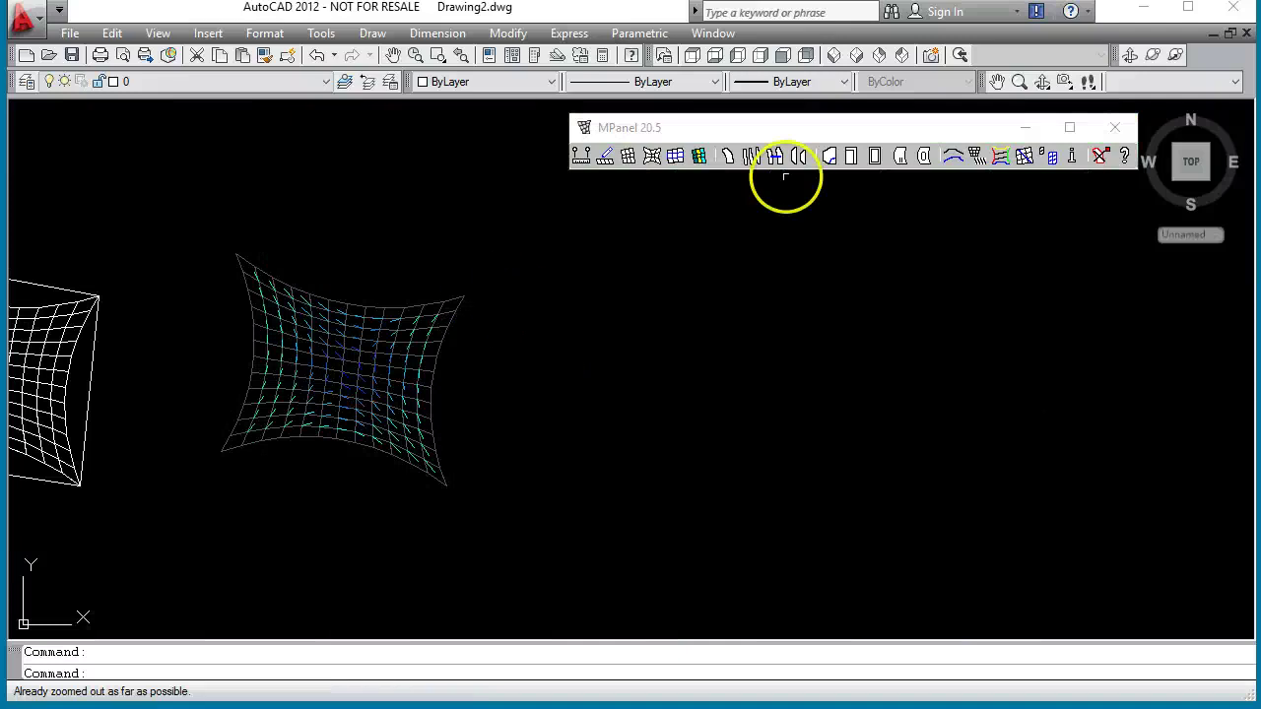
# - Hide the MPanel toolbar, switch to the MPanel FEA-A results window and select the original membrane mesh
pyautogui.click(1026, 128)
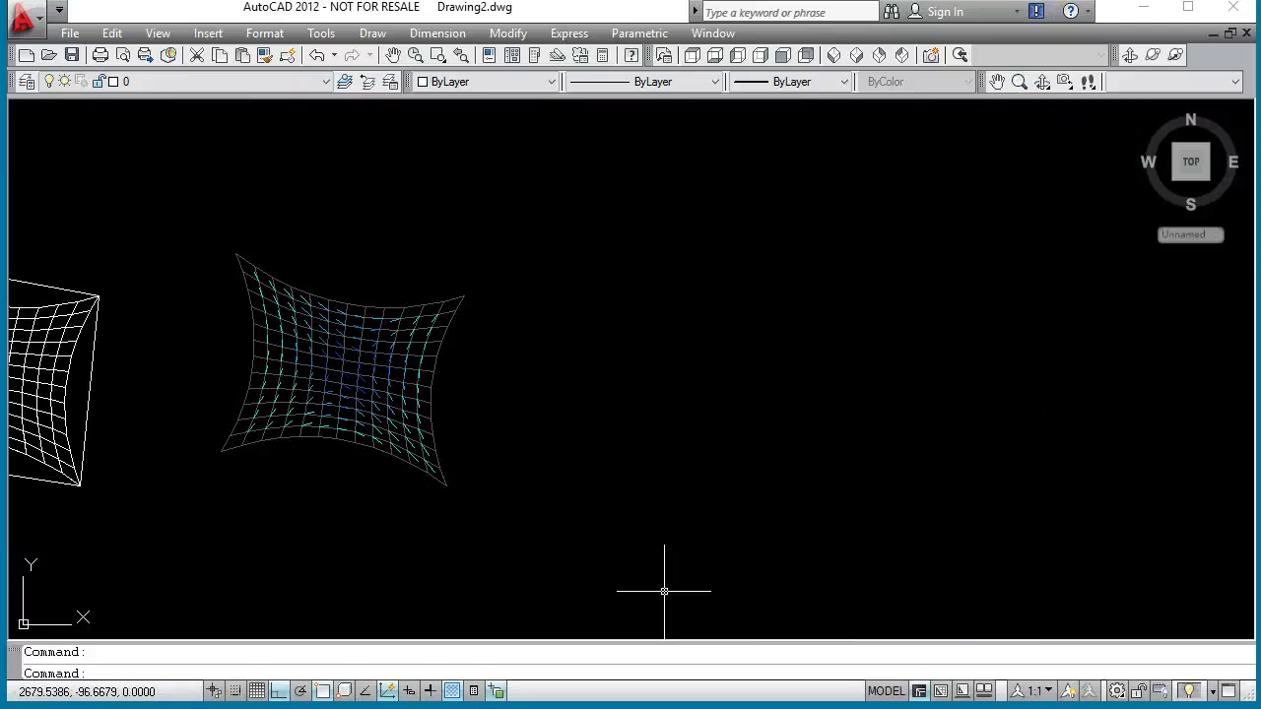
pyautogui.click(410, 365)
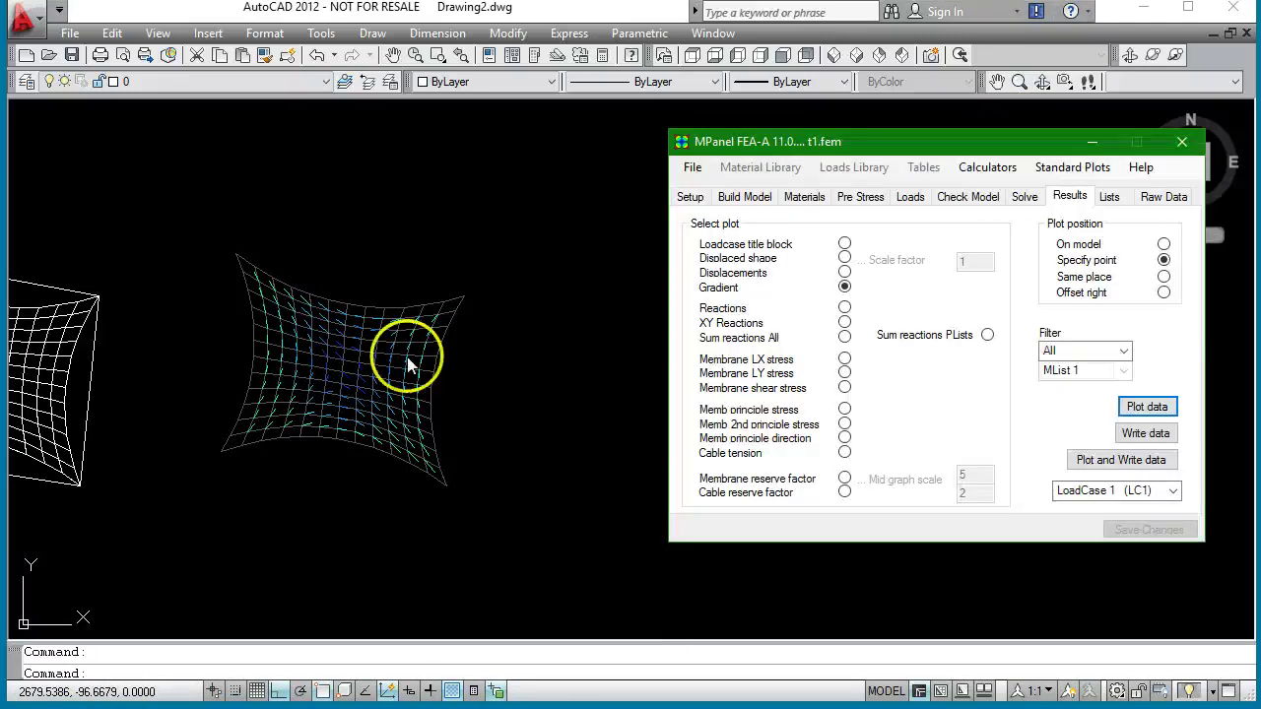
pyautogui.click(44, 286)
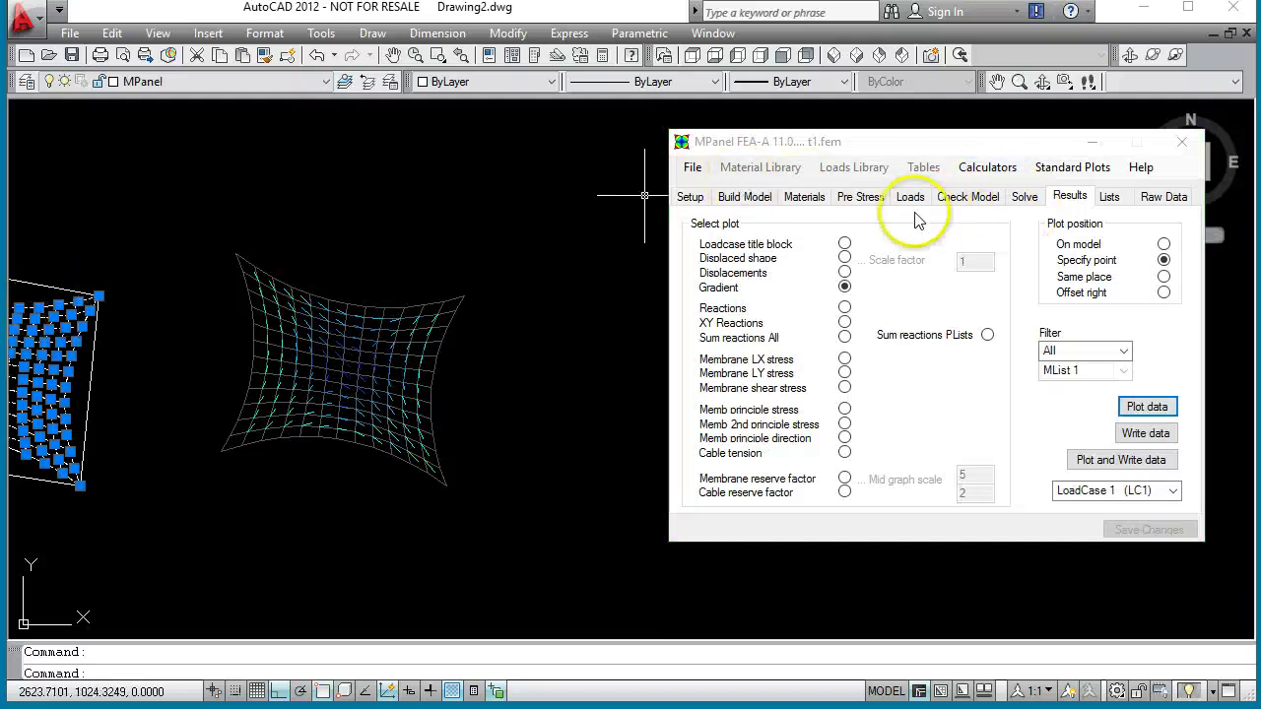
pyautogui.click(348, 211)
pyautogui.click(49, 226)
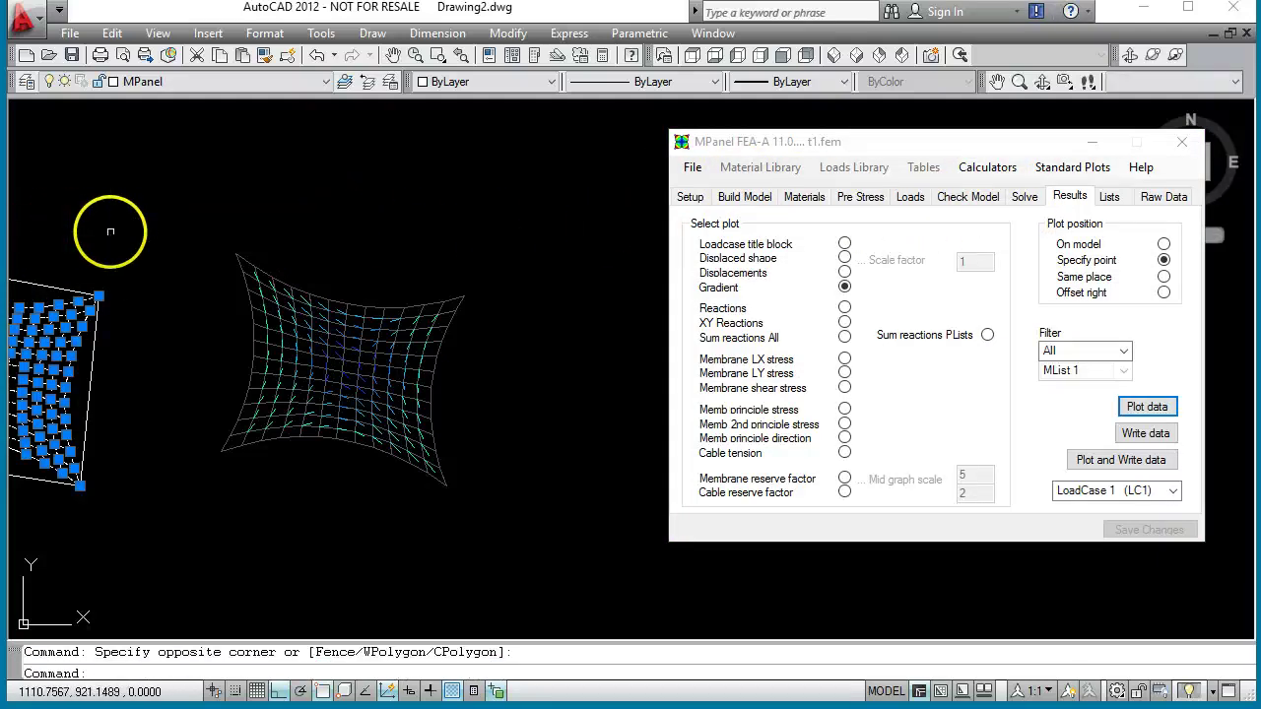
pyautogui.scroll(2, 110, 231)
pyautogui.scroll(-1, 110, 231)
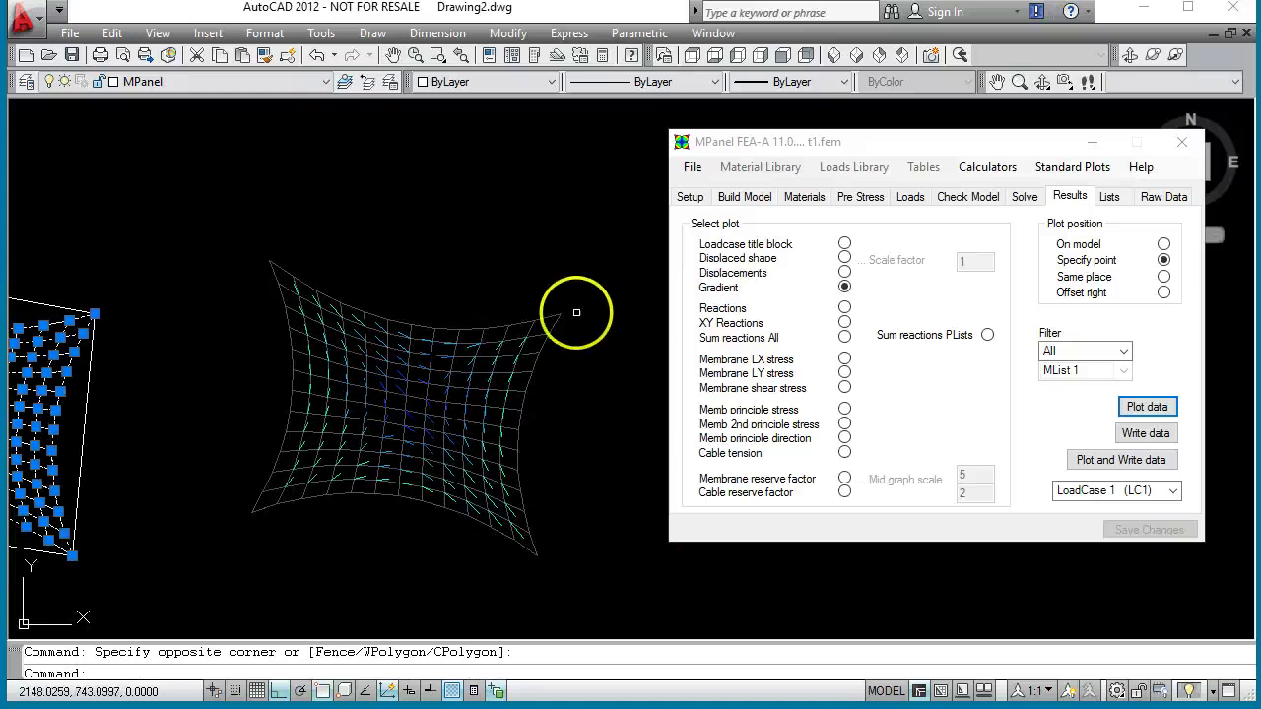
# - Set the drawing to the top view and move the FEA-A window aside to free space beside the copied mesh
pyautogui.click(694, 56)
pyautogui.scroll(-4, 90, 344)
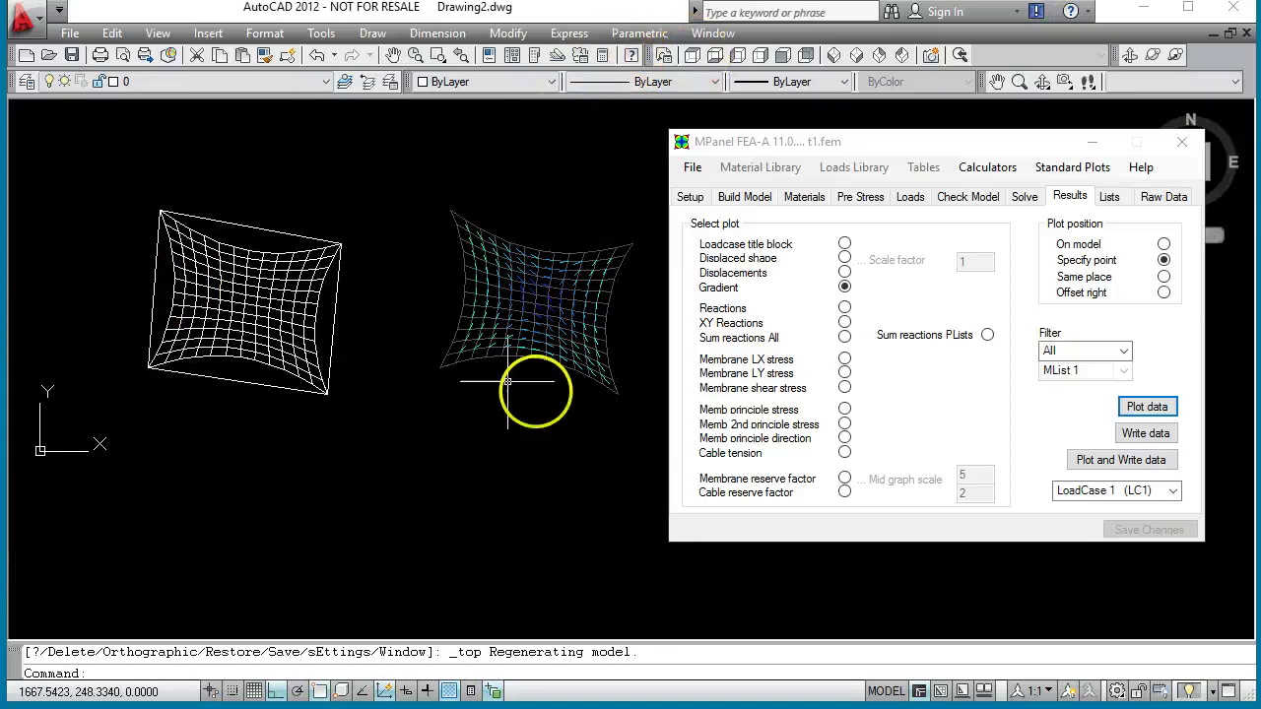
pyautogui.moveTo(508, 382); pyautogui.dragTo(226, 417, button='middle')
pyautogui.scroll(-1, 497, 337)
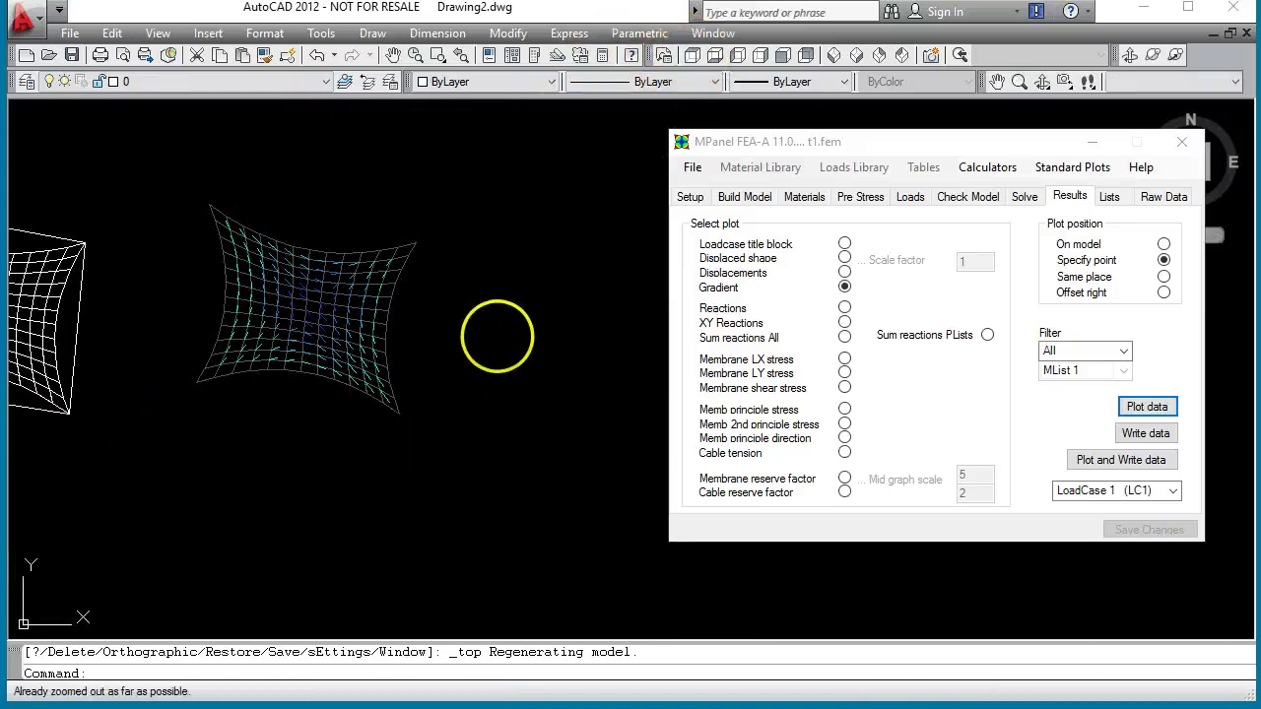
pyautogui.moveTo(813, 146); pyautogui.dragTo(857, 134)
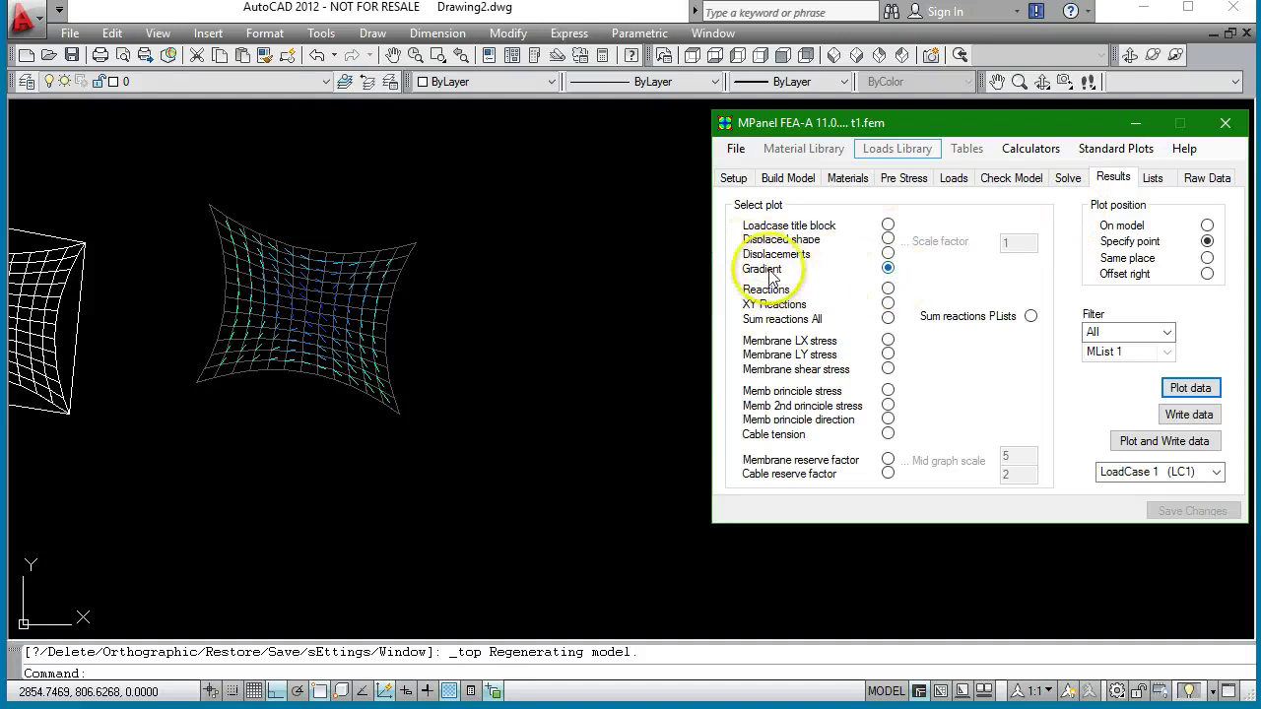
# - Plot the FEA-A gradient for LoadCase 0 (LC0) at a specified point to the right of the copied mesh, then hide FEA-A
pyautogui.click(1166, 439)
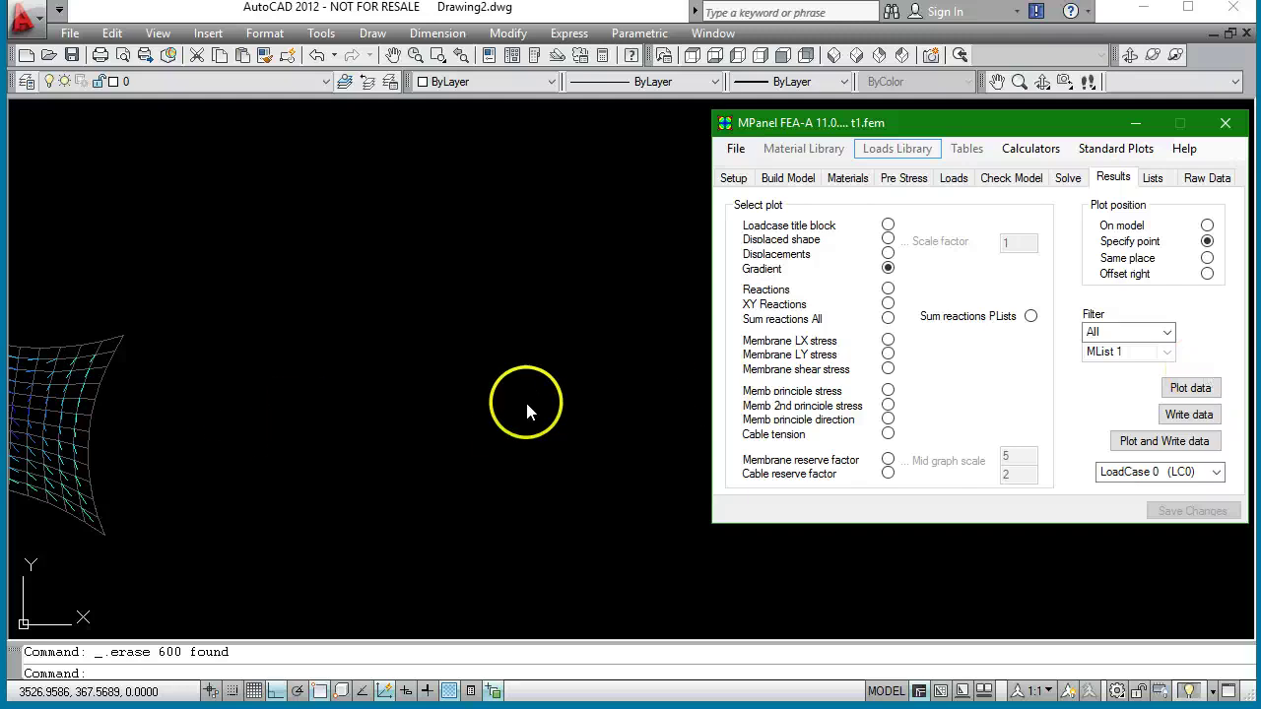
pyautogui.click(491, 229)
pyautogui.scroll(-2, 491, 229)
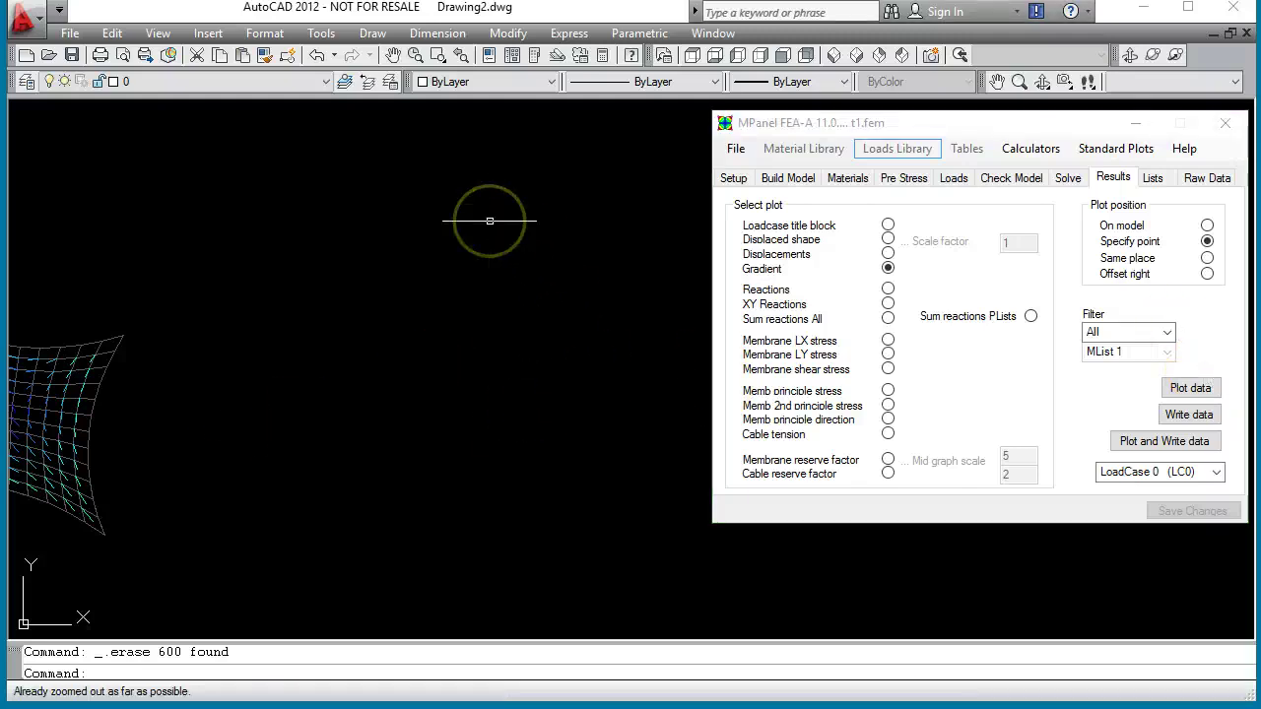
pyautogui.click(1200, 392)
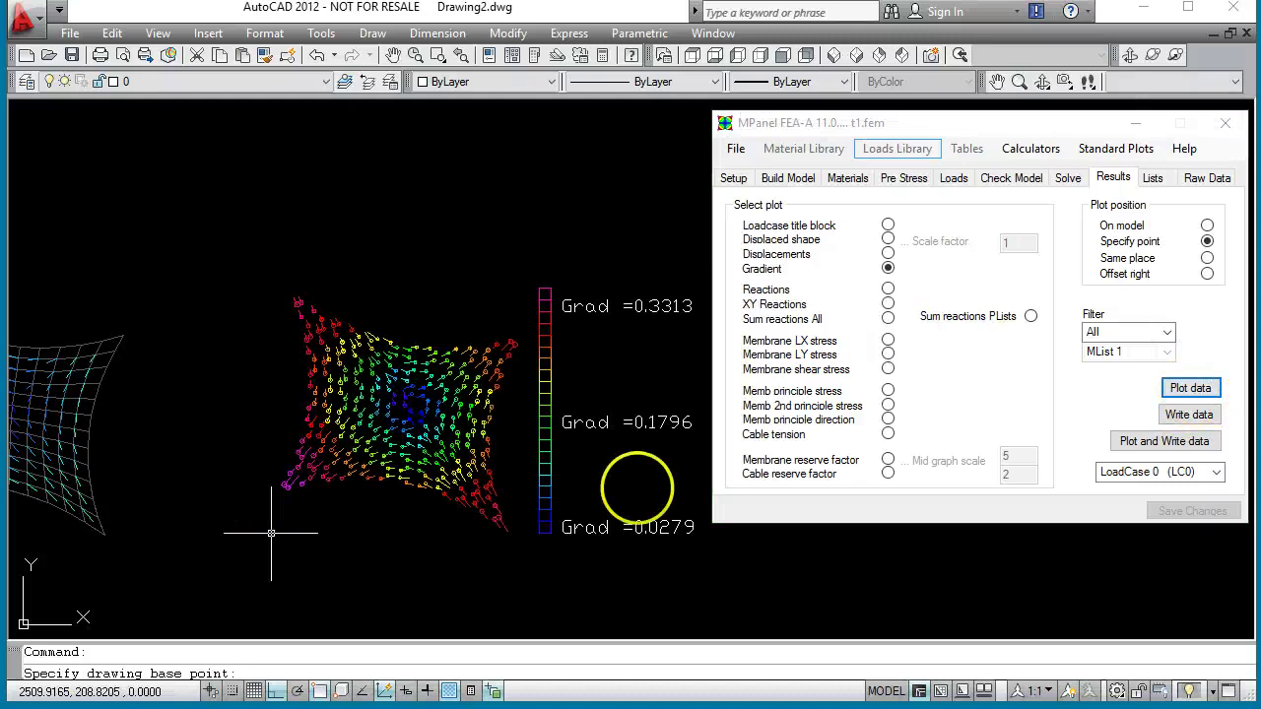
pyautogui.click(1140, 124)
# - Examine the circles and slope lines of the LoadCase 0 gradient plot at its upper-left corner and in its interior
pyautogui.scroll(-1, 975, 167)
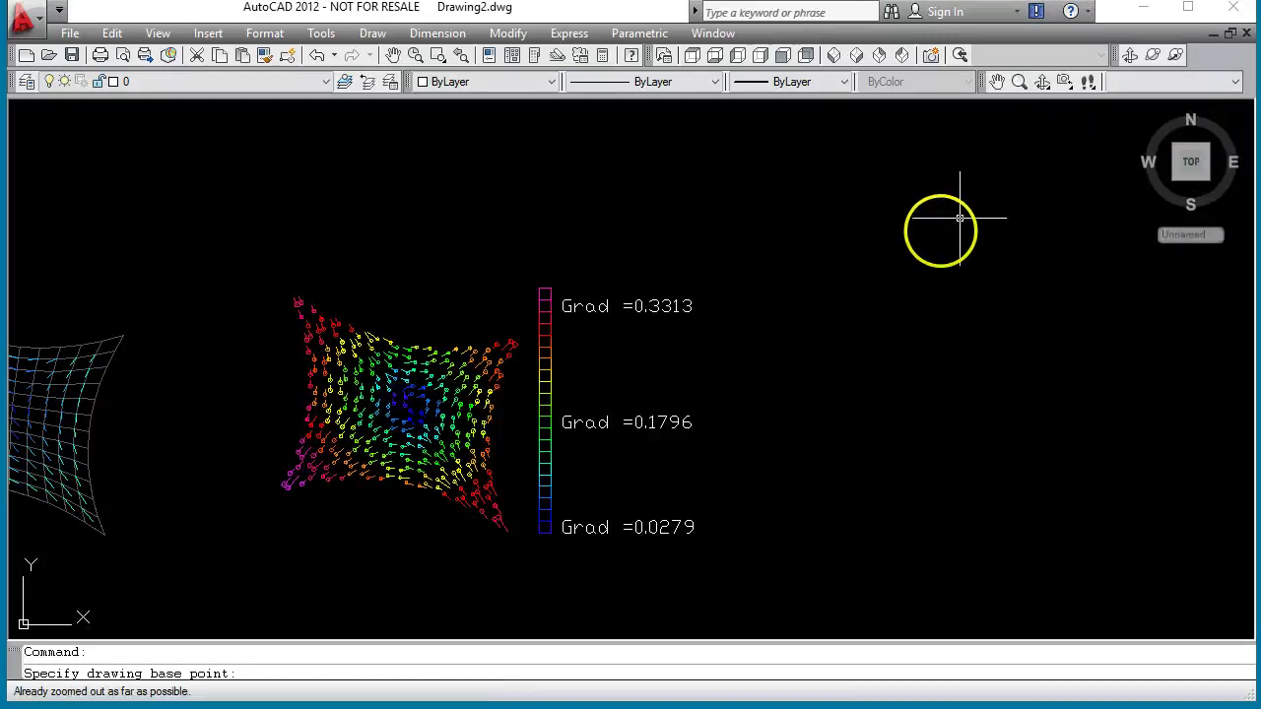
pyautogui.scroll(1, 591, 374)
pyautogui.scroll(-2, 690, 314)
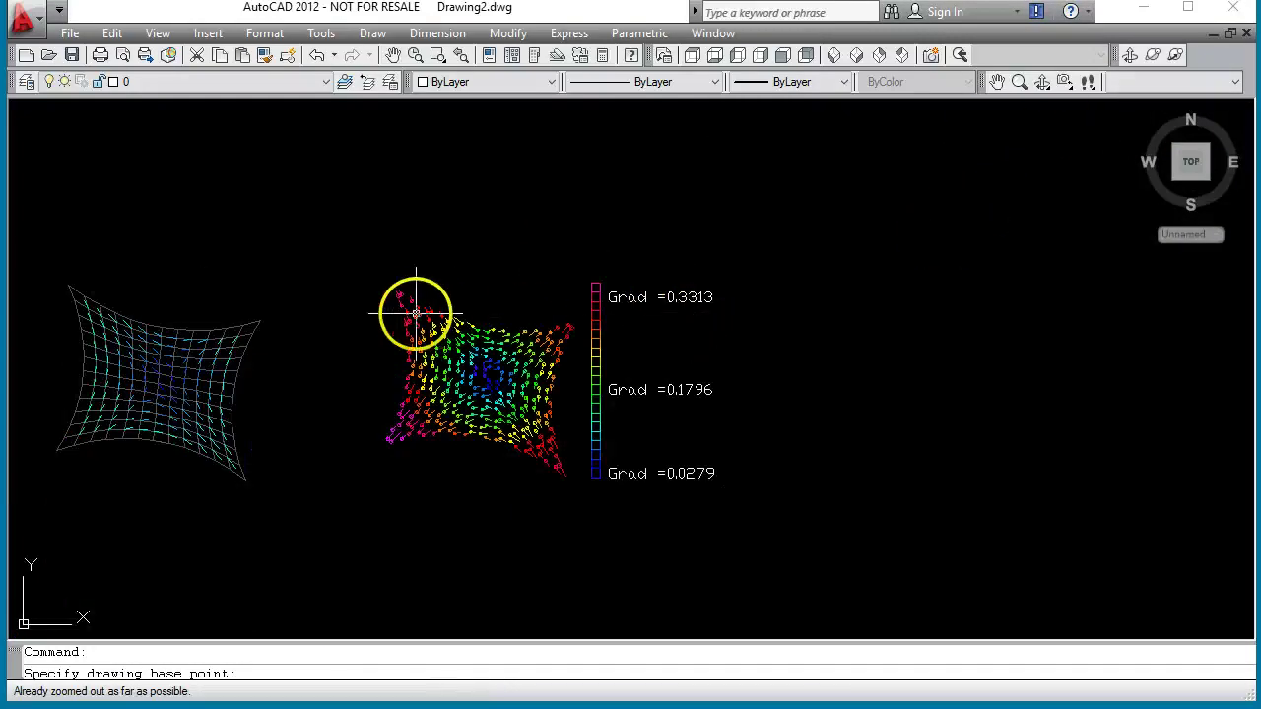
pyautogui.scroll(5, 416, 309)
pyautogui.scroll(4, 415, 311)
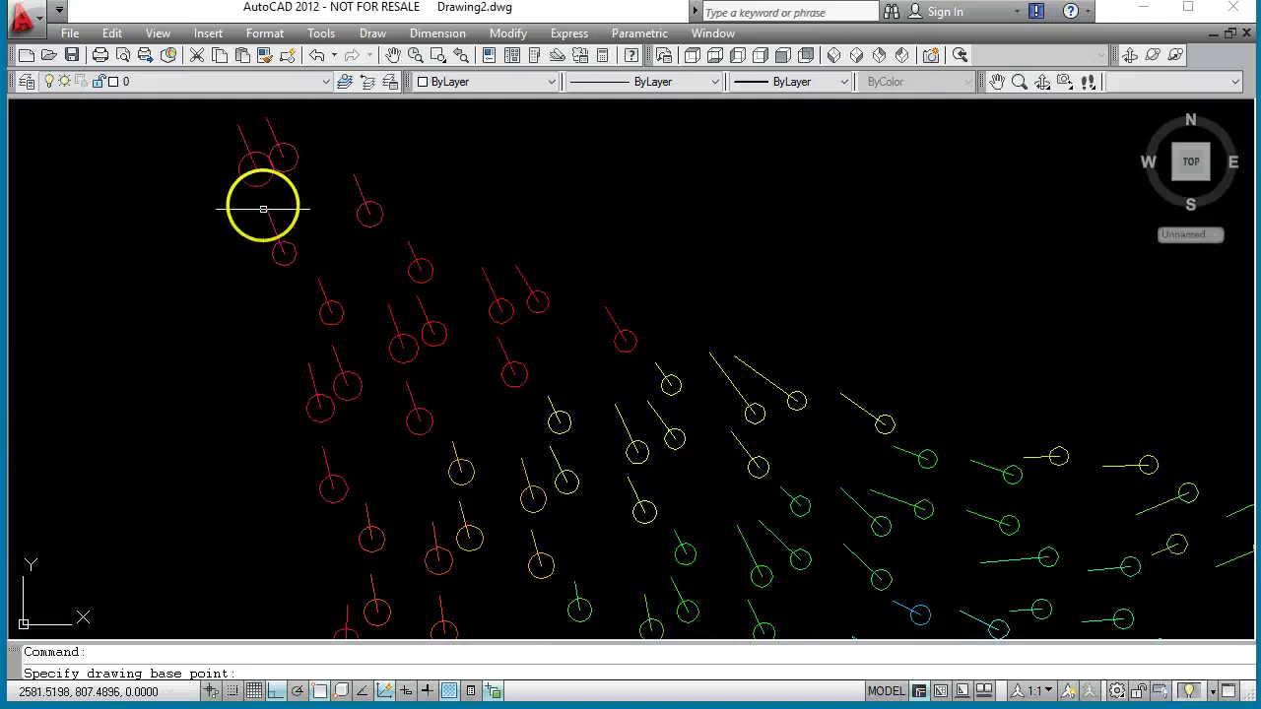
pyautogui.scroll(-9, 306, 286)
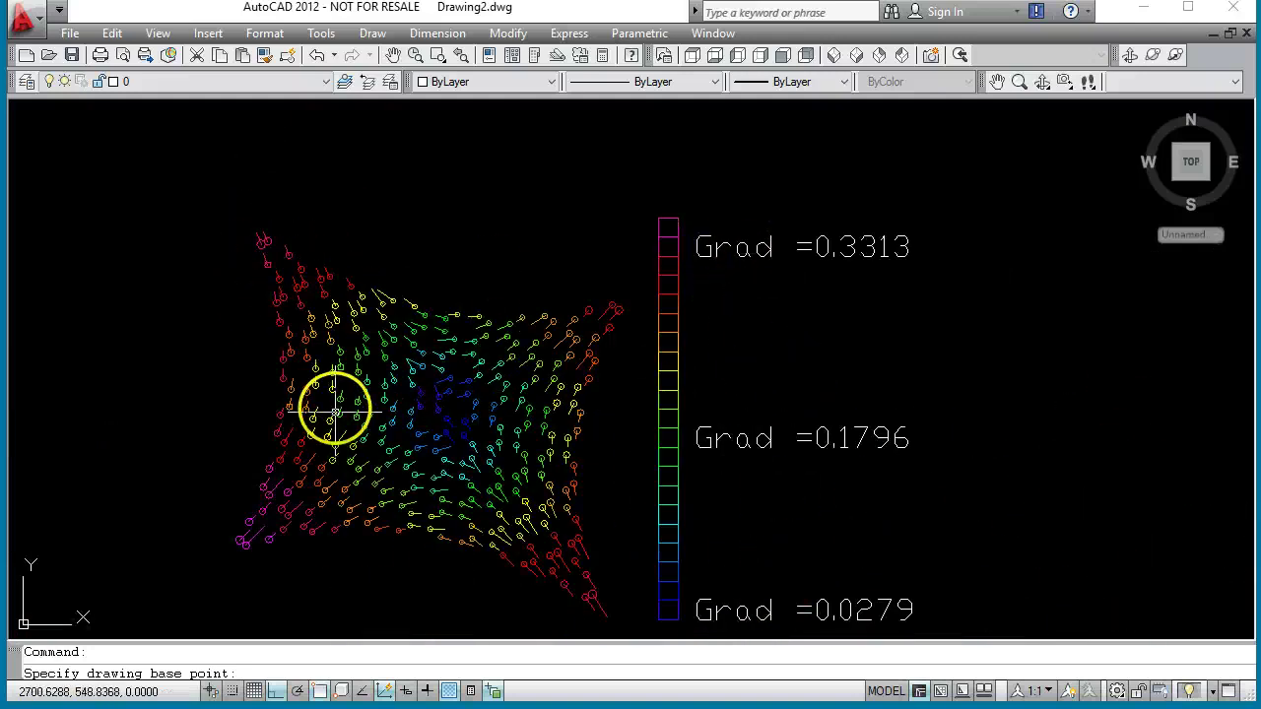
pyautogui.scroll(6, 358, 371)
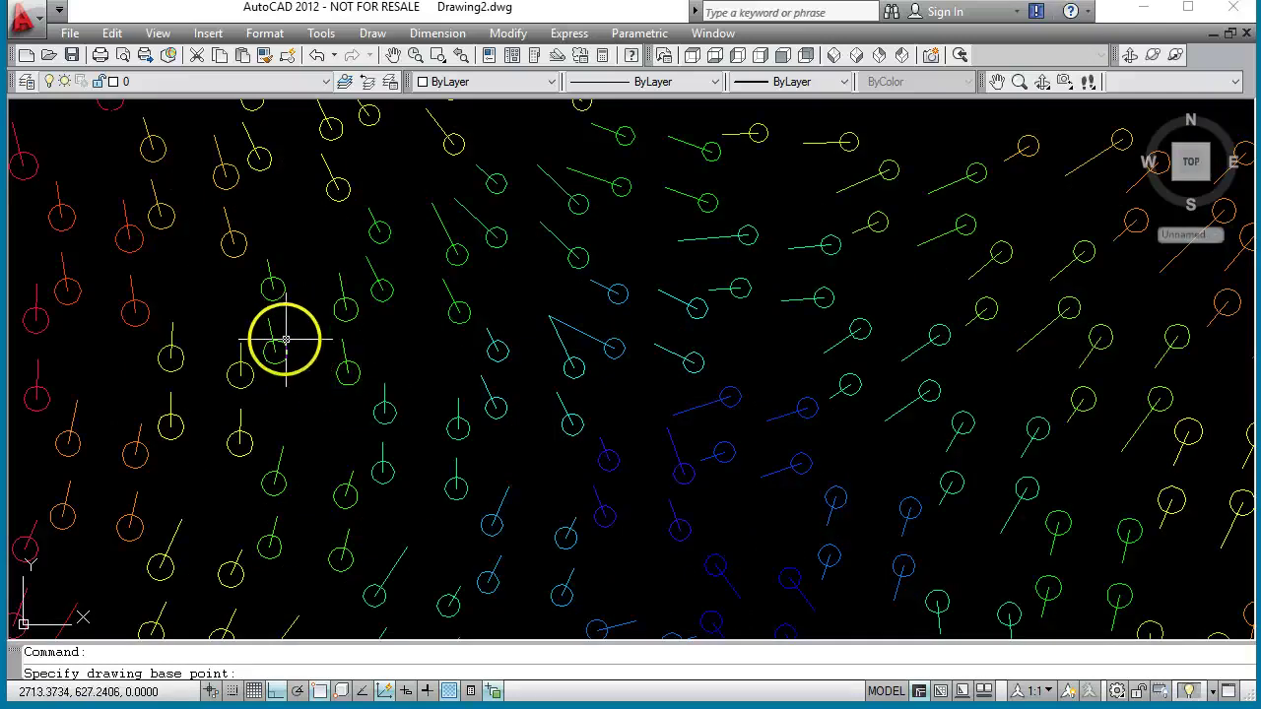
pyautogui.scroll(4, 286, 352)
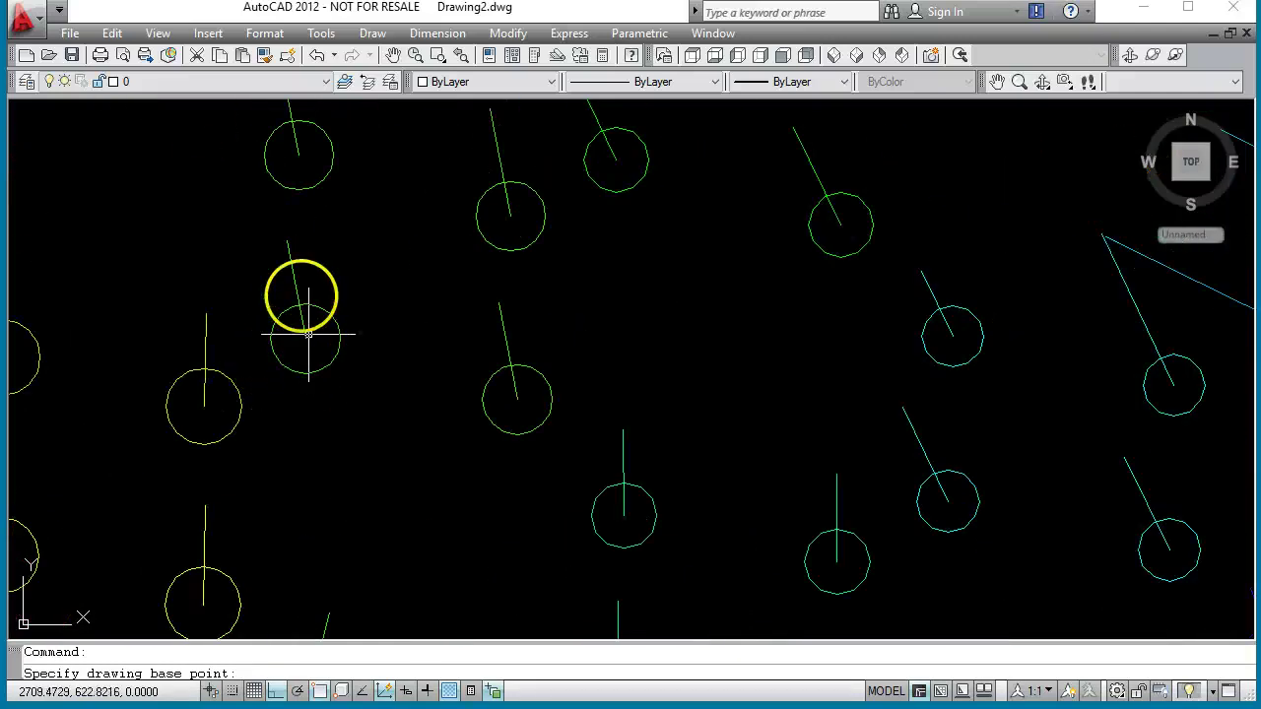
pyautogui.scroll(-9, 289, 236)
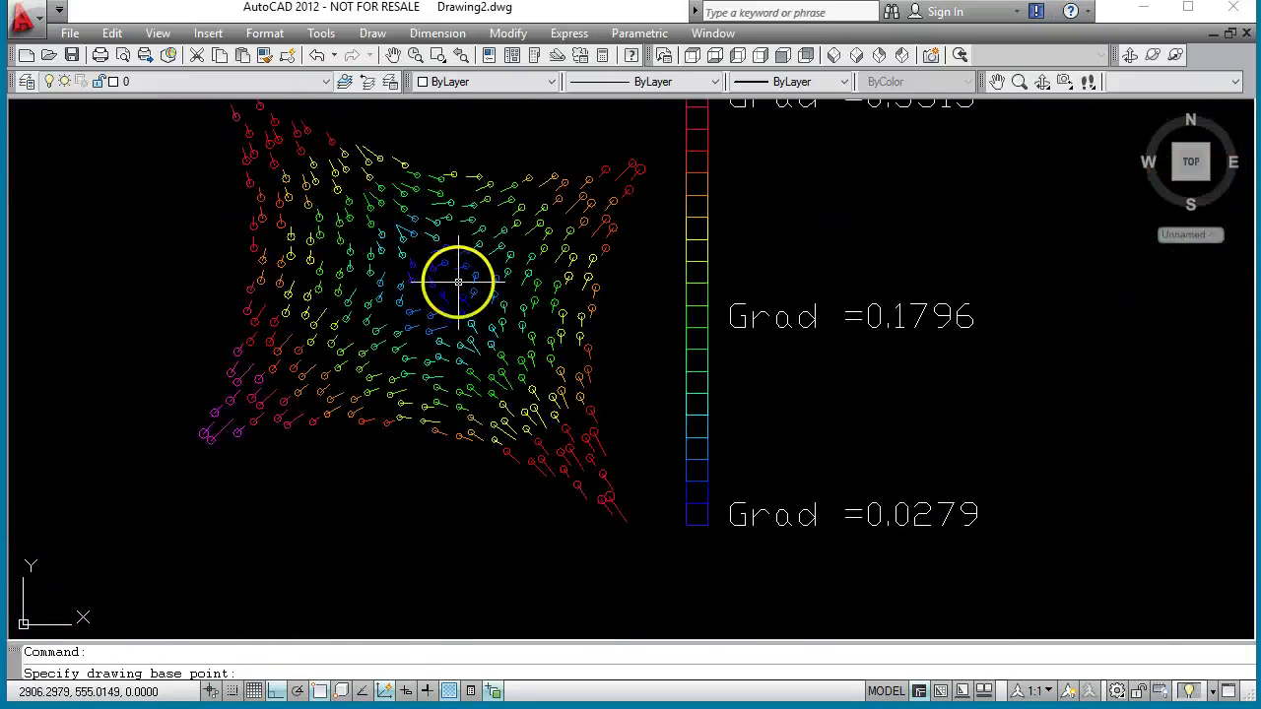
# - Inspect the center of the LoadCase 0 gradient plot and compare the whole plot with the copied mesh's gradient lines
pyautogui.scroll(6, 374, 259)
pyautogui.scroll(-2, 541, 365)
pyautogui.scroll(-2, 601, 411)
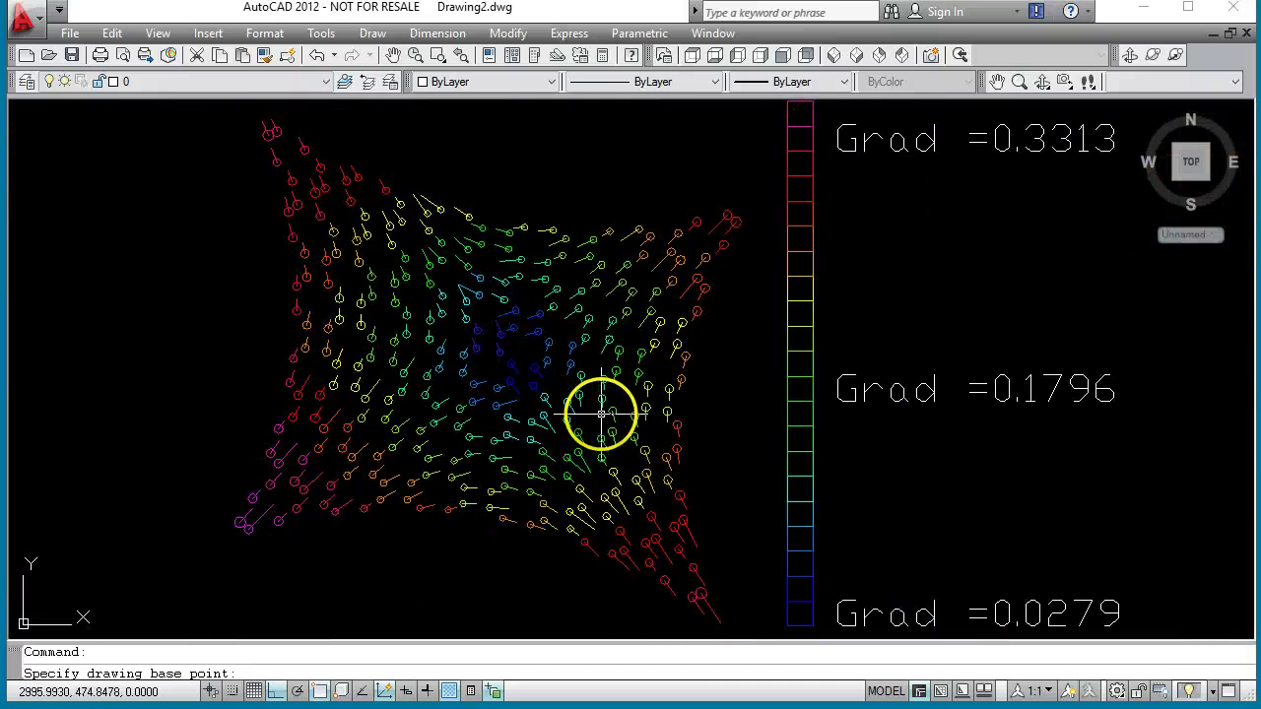
pyautogui.scroll(3, 496, 354)
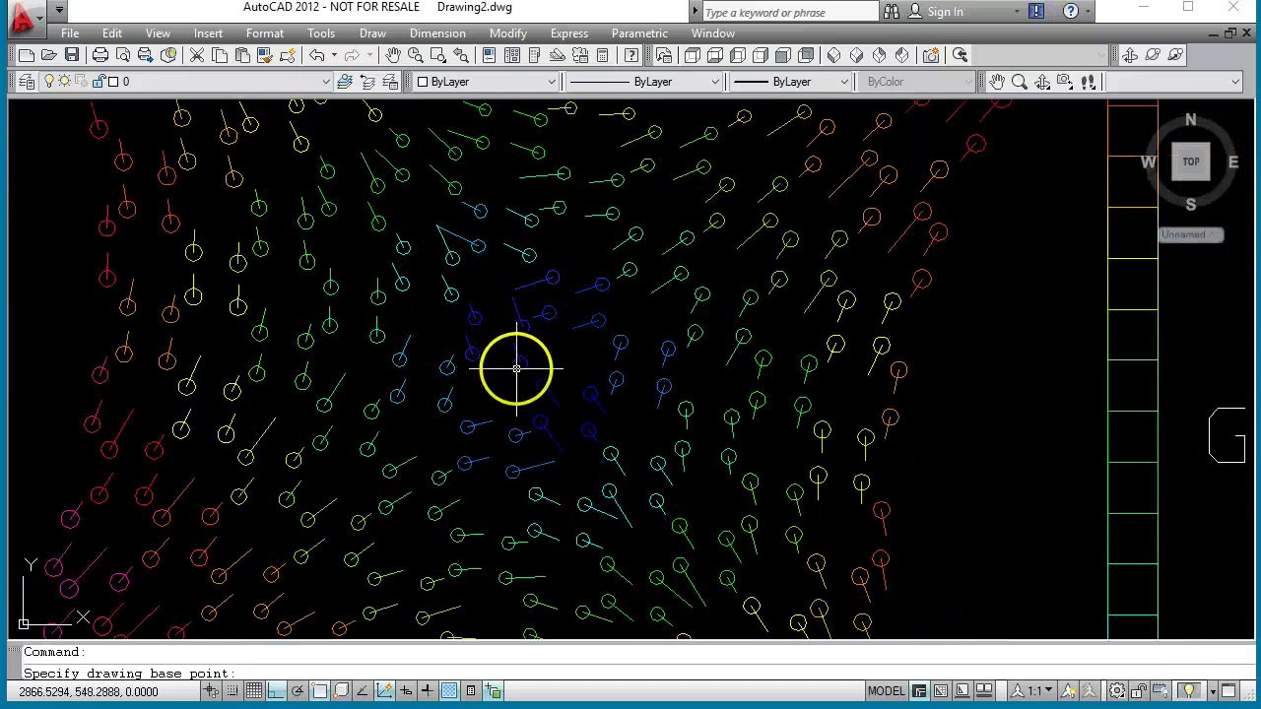
pyautogui.click(503, 352)
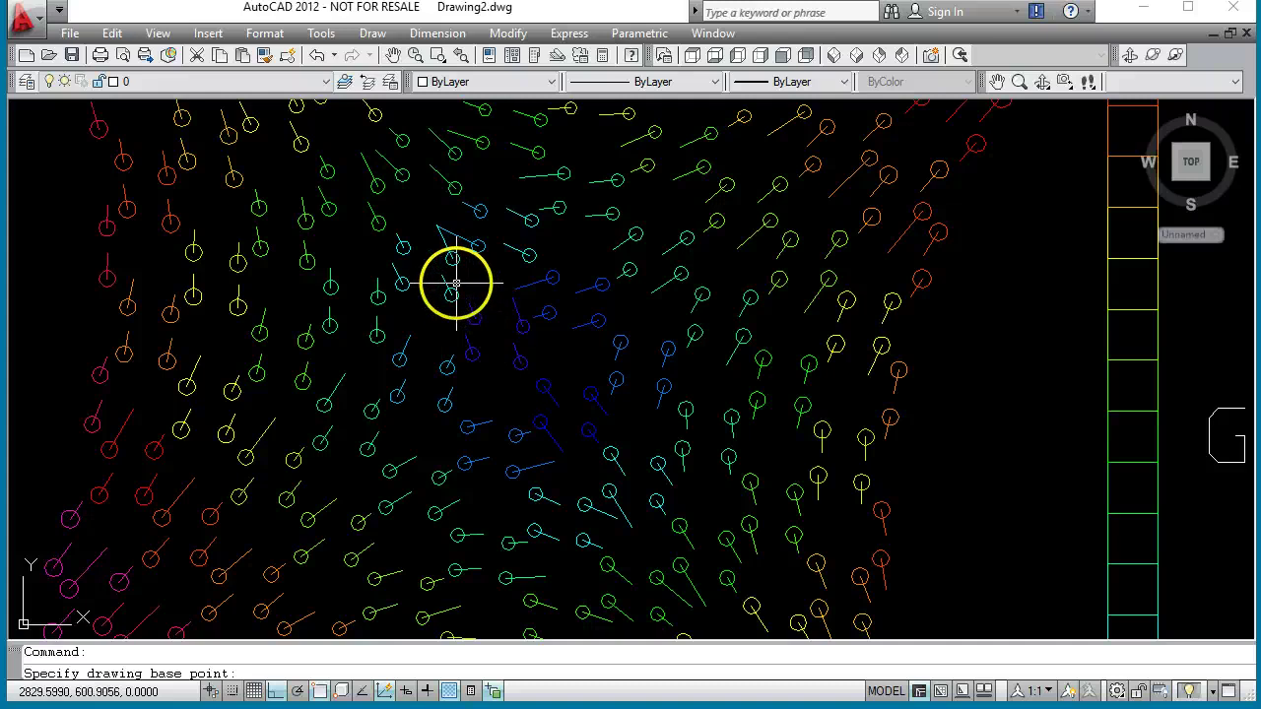
pyautogui.scroll(-4, 388, 208)
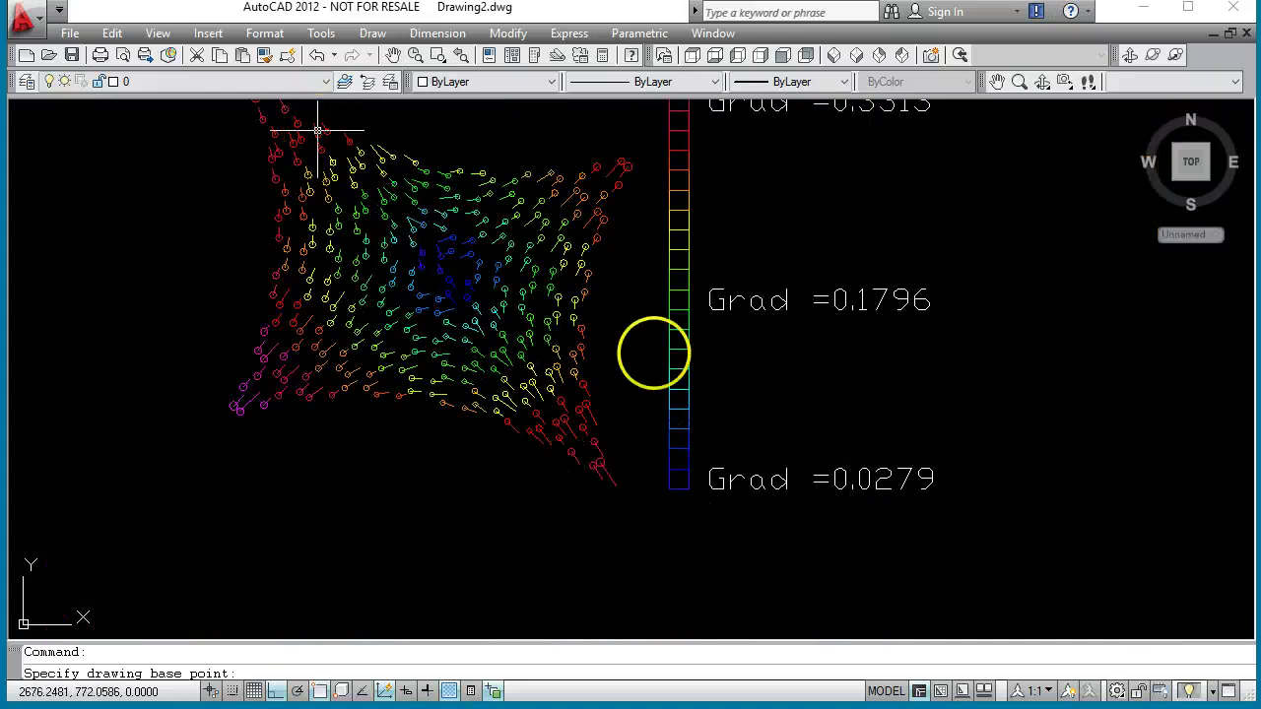
pyautogui.scroll(-2, 589, 338)
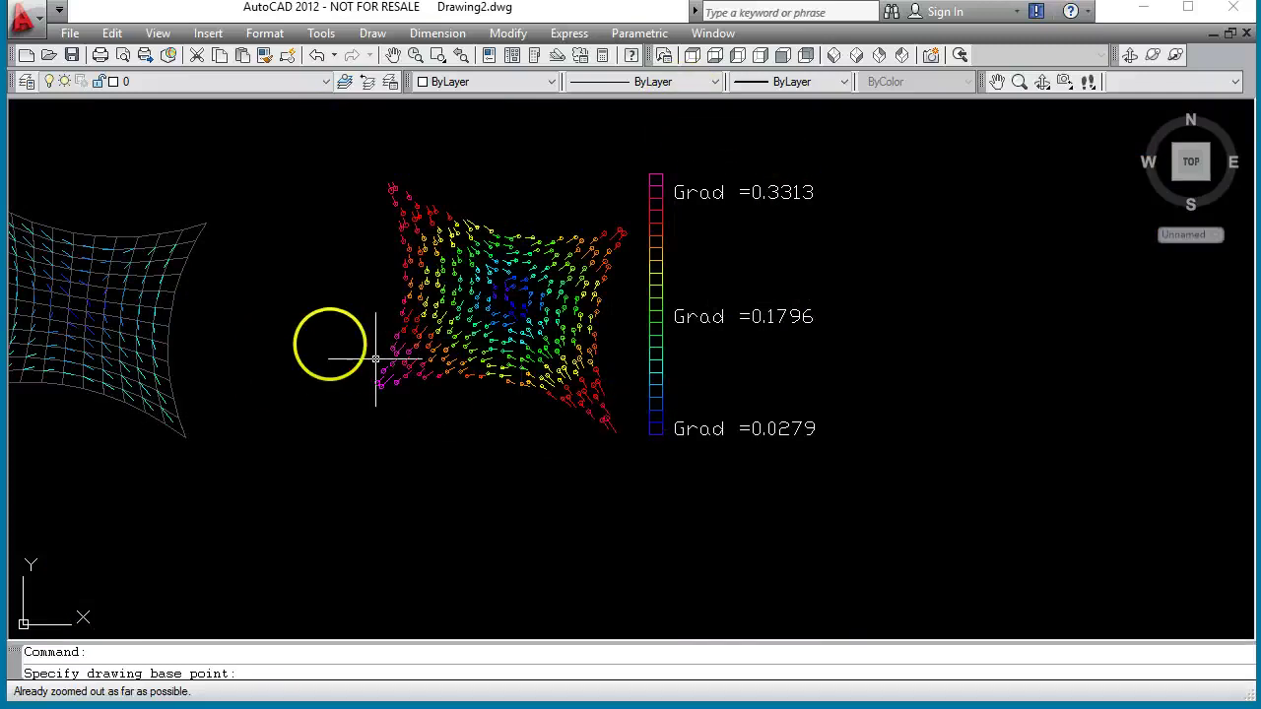
pyautogui.scroll(-1, 585, 422)
pyautogui.scroll(1, 434, 389)
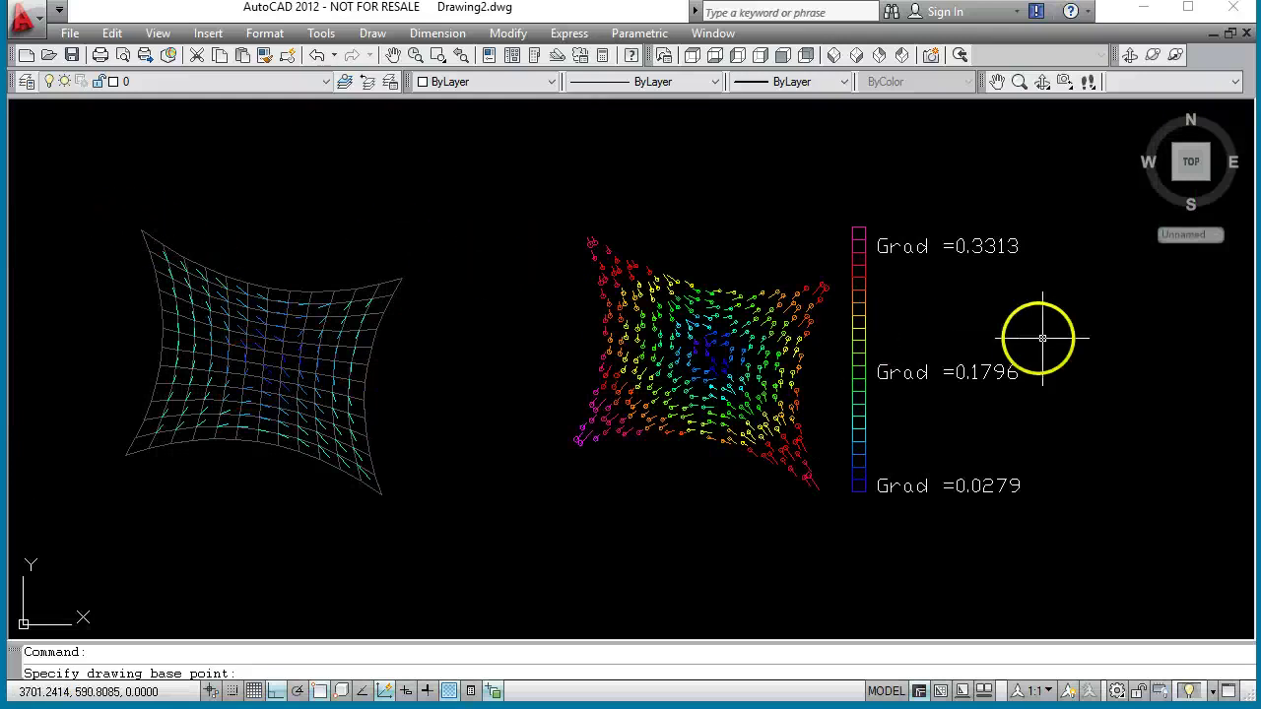
# - Bring FEA-A back beside the gradient plot and review the snow load defined for LoadCase 1 (LC1)
pyautogui.moveTo(1042, 337); pyautogui.dragTo(842, 327, button='middle')
pyautogui.scroll(1, 674, 318)
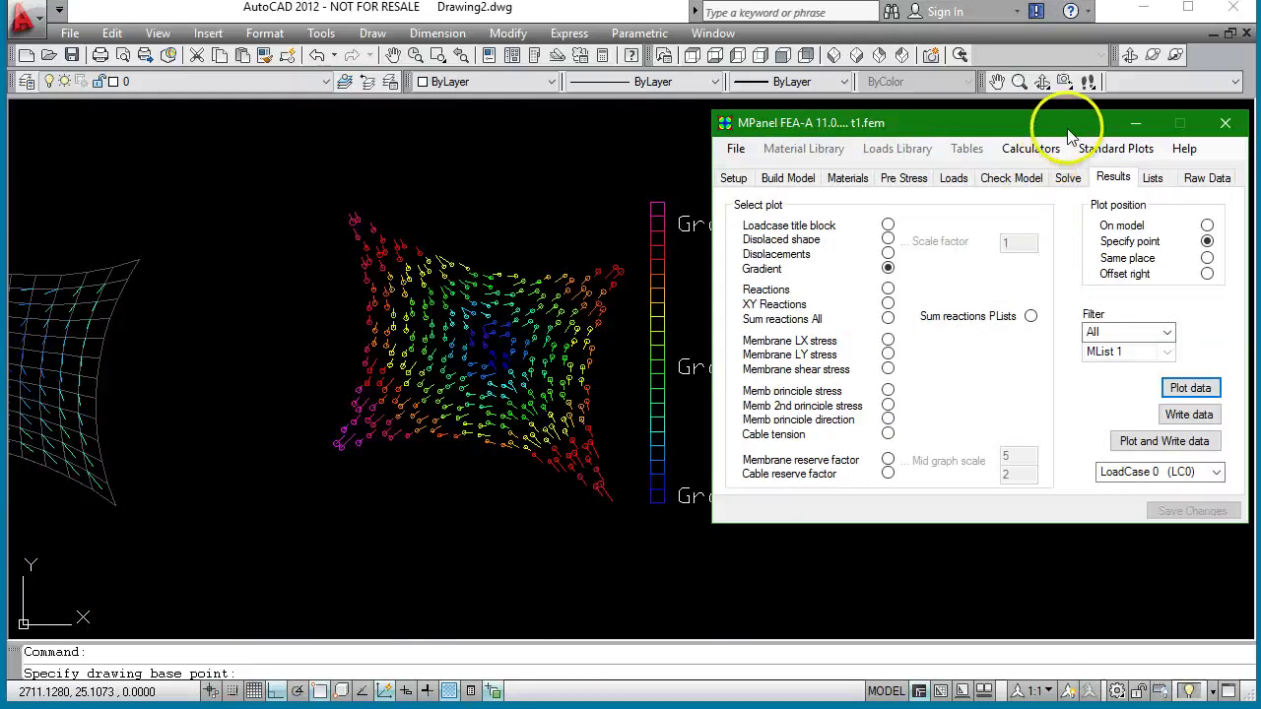
pyautogui.moveTo(1067, 128); pyautogui.dragTo(1027, 129)
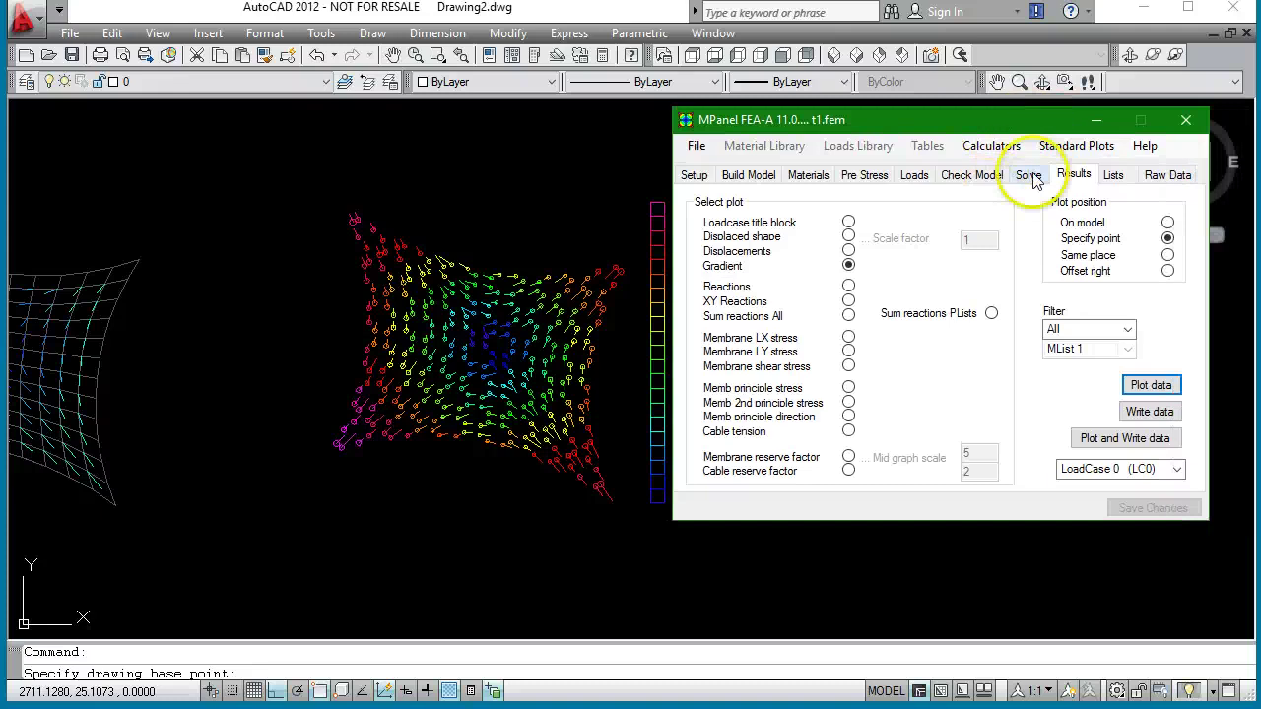
pyautogui.click(916, 177)
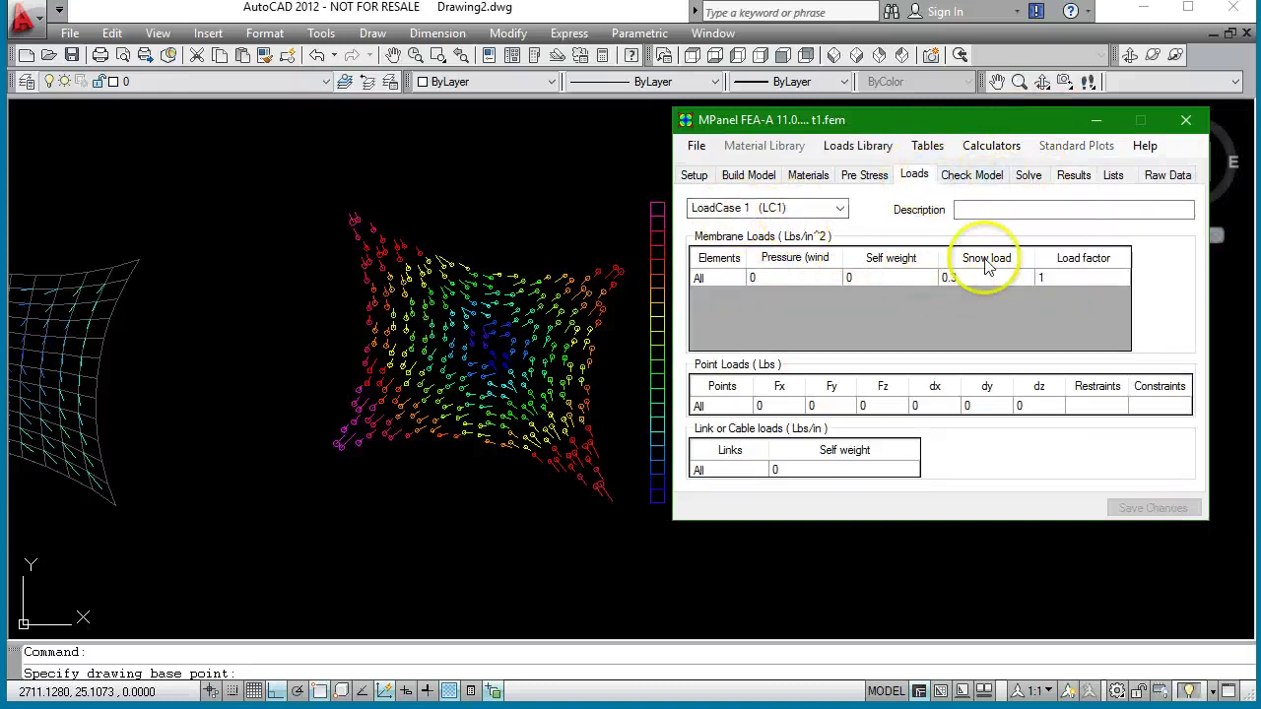
# - Plot the FEA-A gradient for LoadCase 1 (LC1) at a specified point to the right of the LoadCase 0 plot, then hide FEA-A
pyautogui.click(1074, 174)
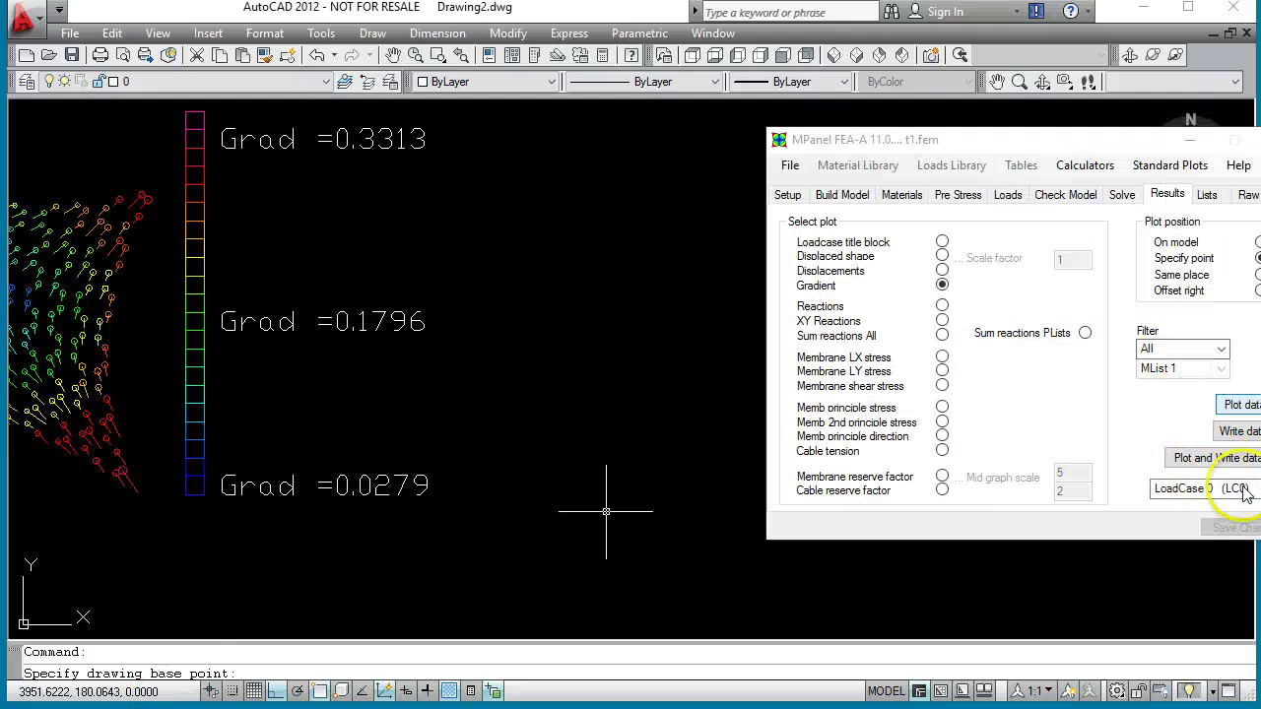
pyautogui.click(1202, 487)
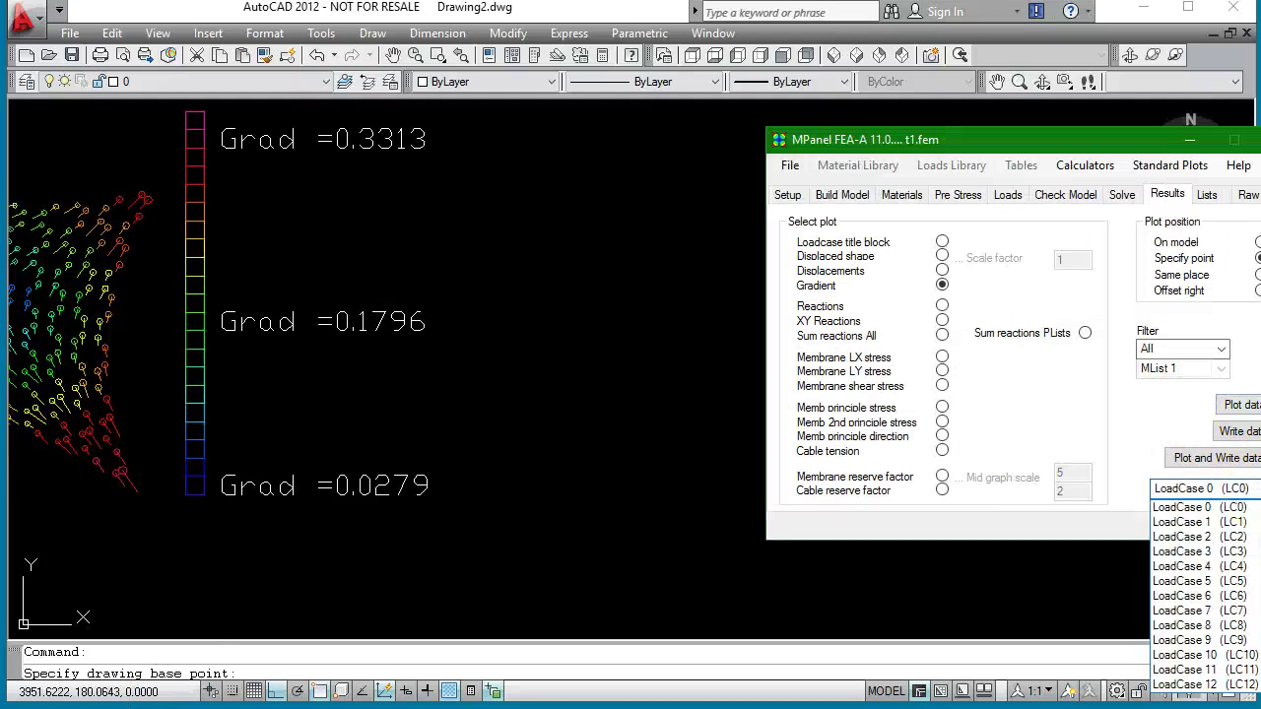
pyautogui.click(1228, 526)
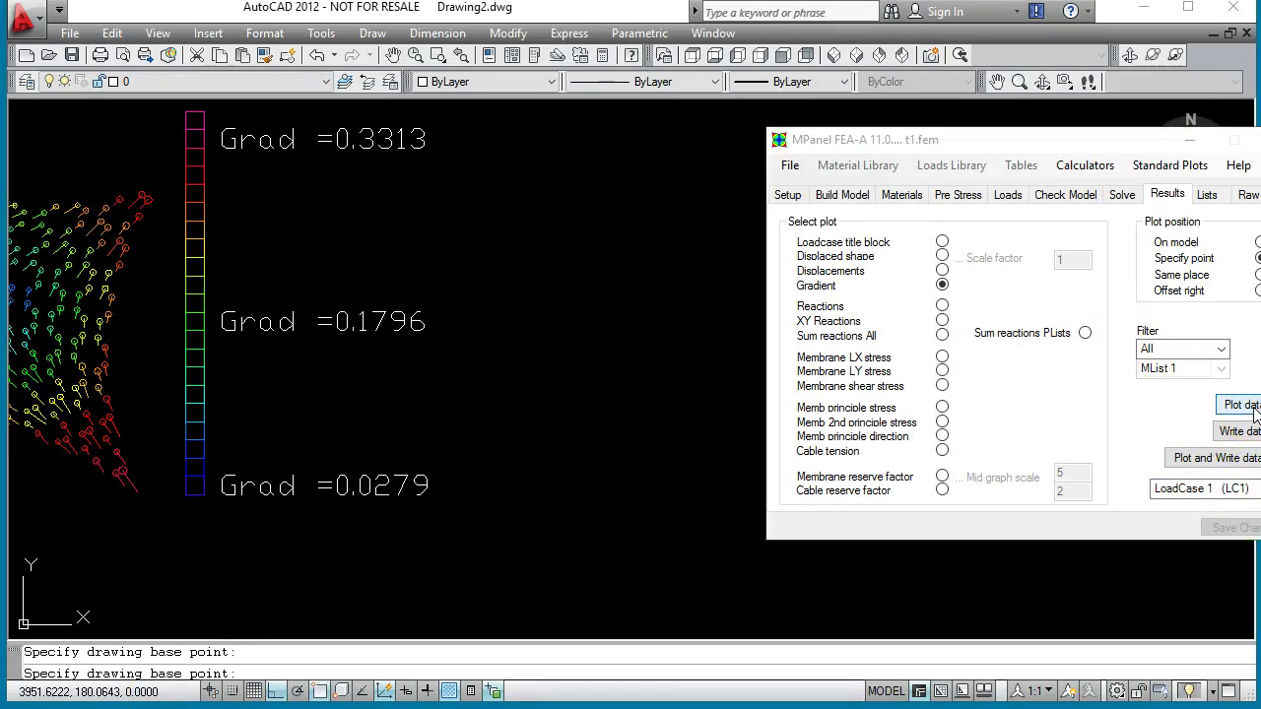
pyautogui.click(543, 505)
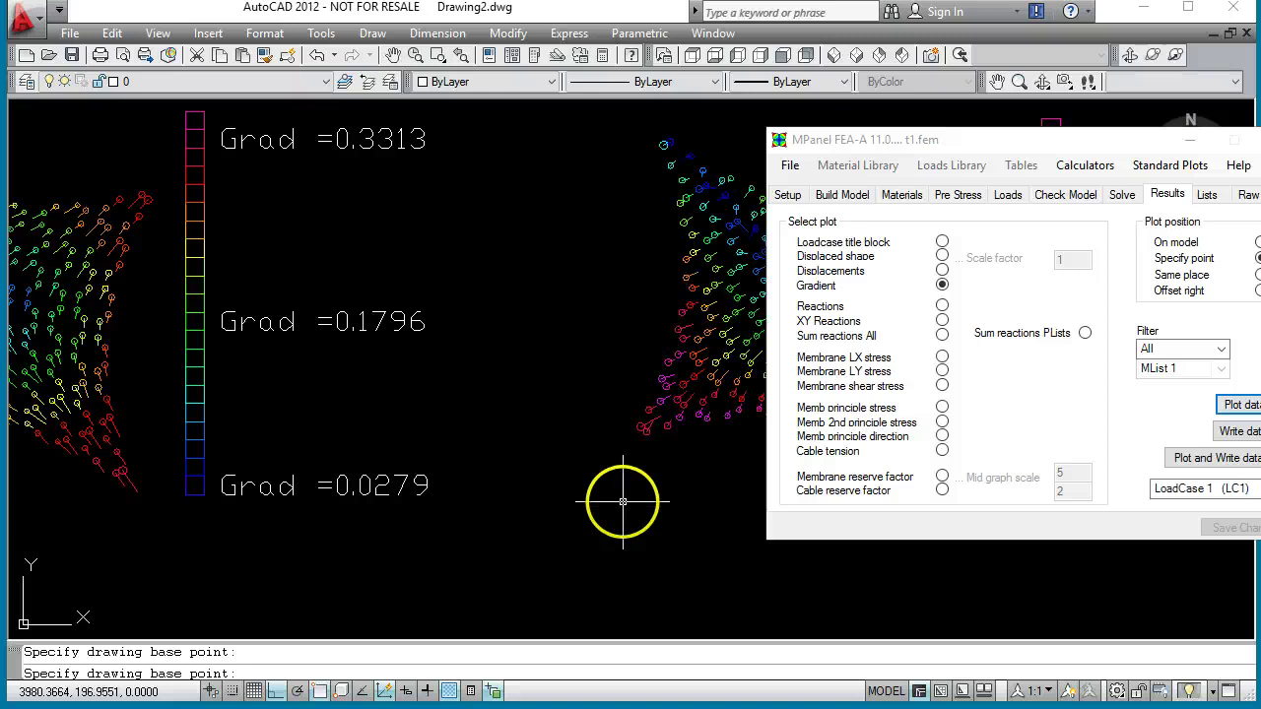
pyautogui.click(1196, 141)
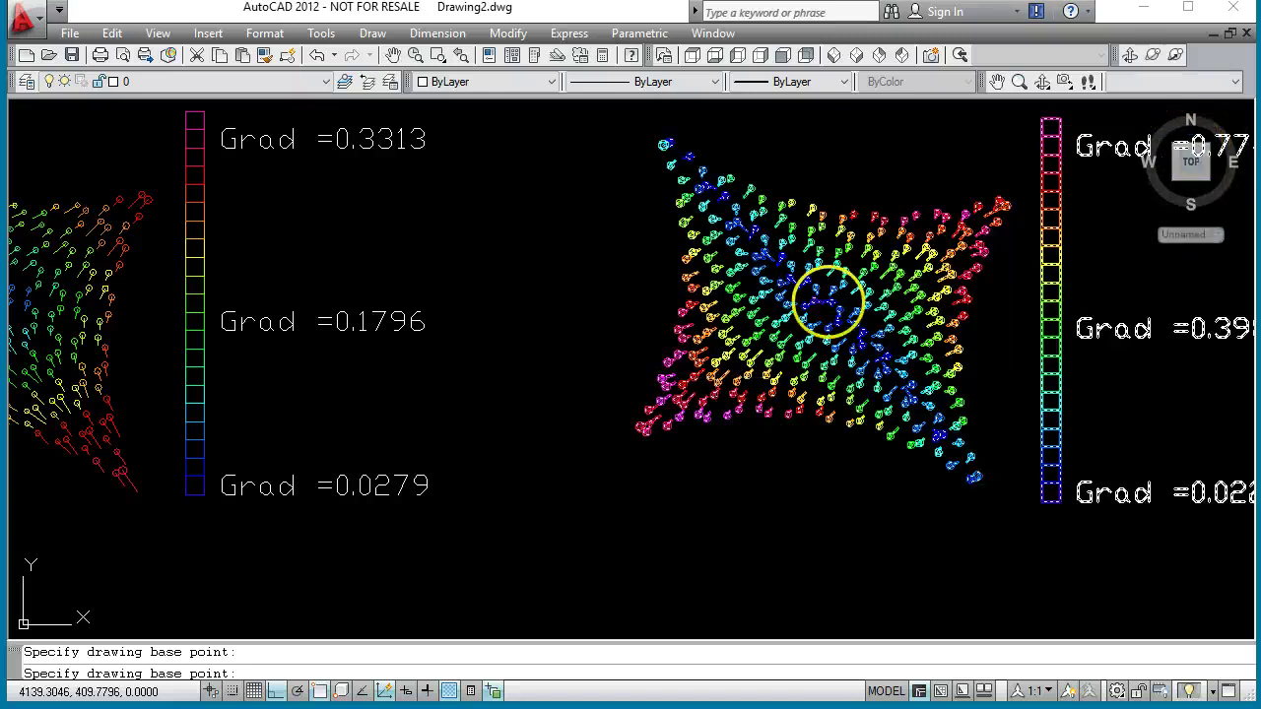
# - Examine the slope directions at the lower-left corner and center of the LoadCase 1 gradient plot
pyautogui.scroll(4, 667, 388)
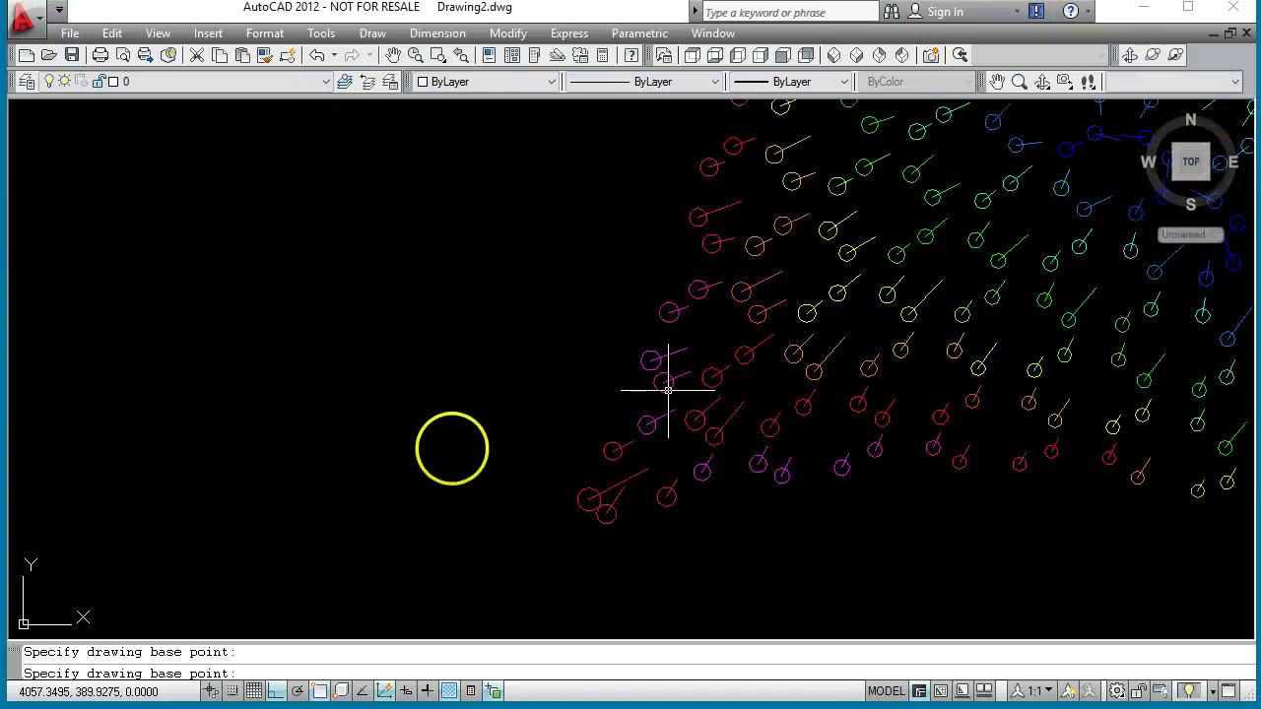
pyautogui.scroll(-3, 501, 431)
pyautogui.scroll(3, 775, 332)
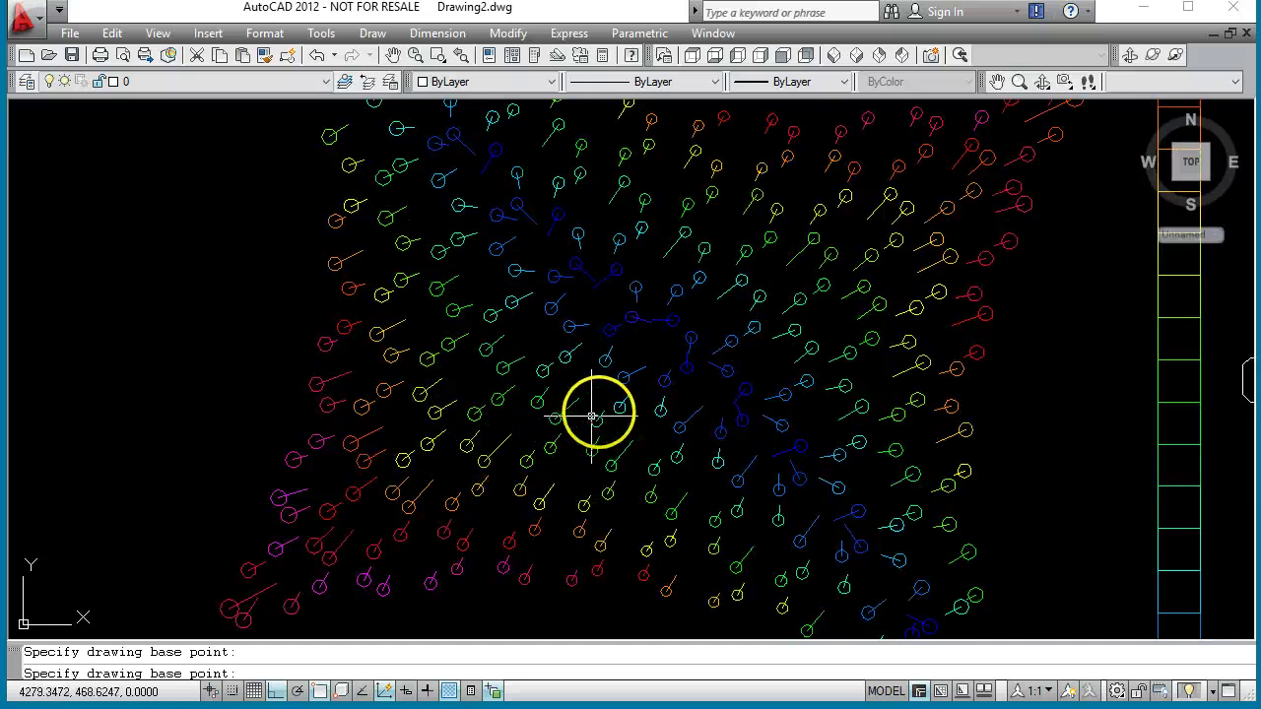
pyautogui.scroll(3, 666, 377)
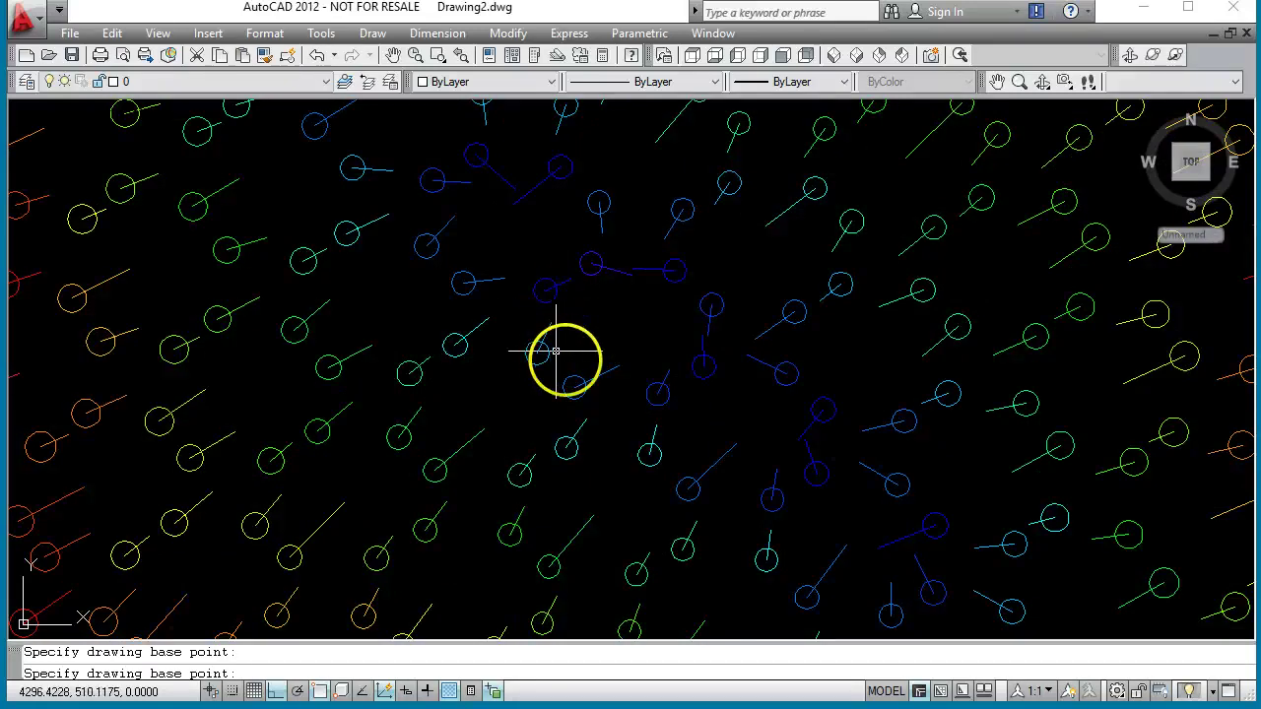
# - Start a polyline in the LoadCase 1 gradient plot, tracing the upper-left end and southwest side of the dark blue low-gradient zone
pyautogui.scroll(-2, 545, 402)
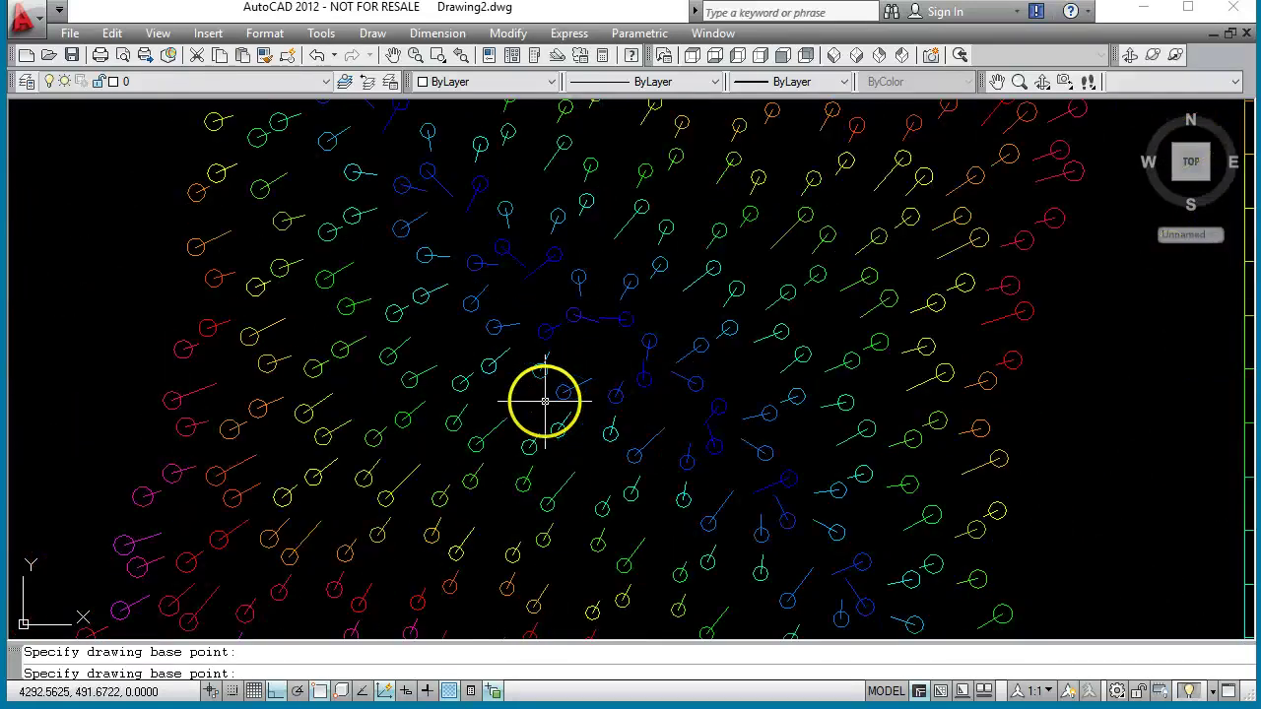
pyautogui.click(349, 555)
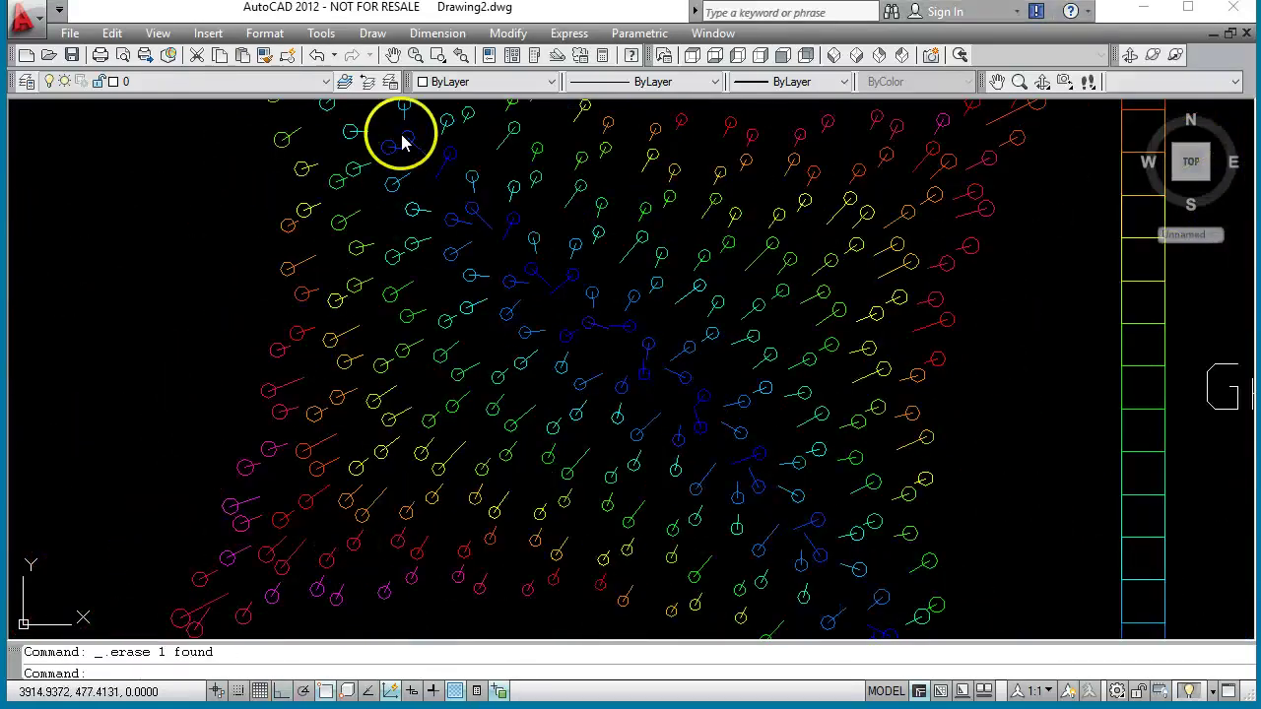
pyautogui.click(374, 36)
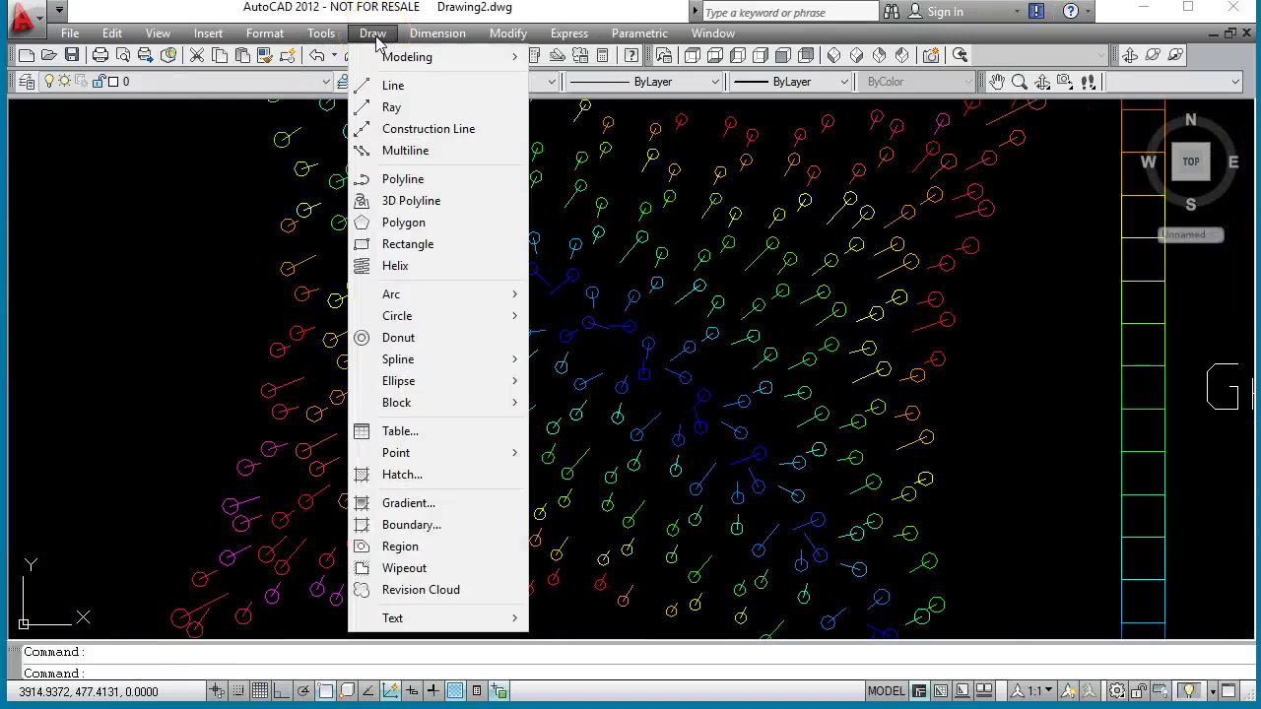
pyautogui.click(419, 180)
pyautogui.scroll(2, 577, 273)
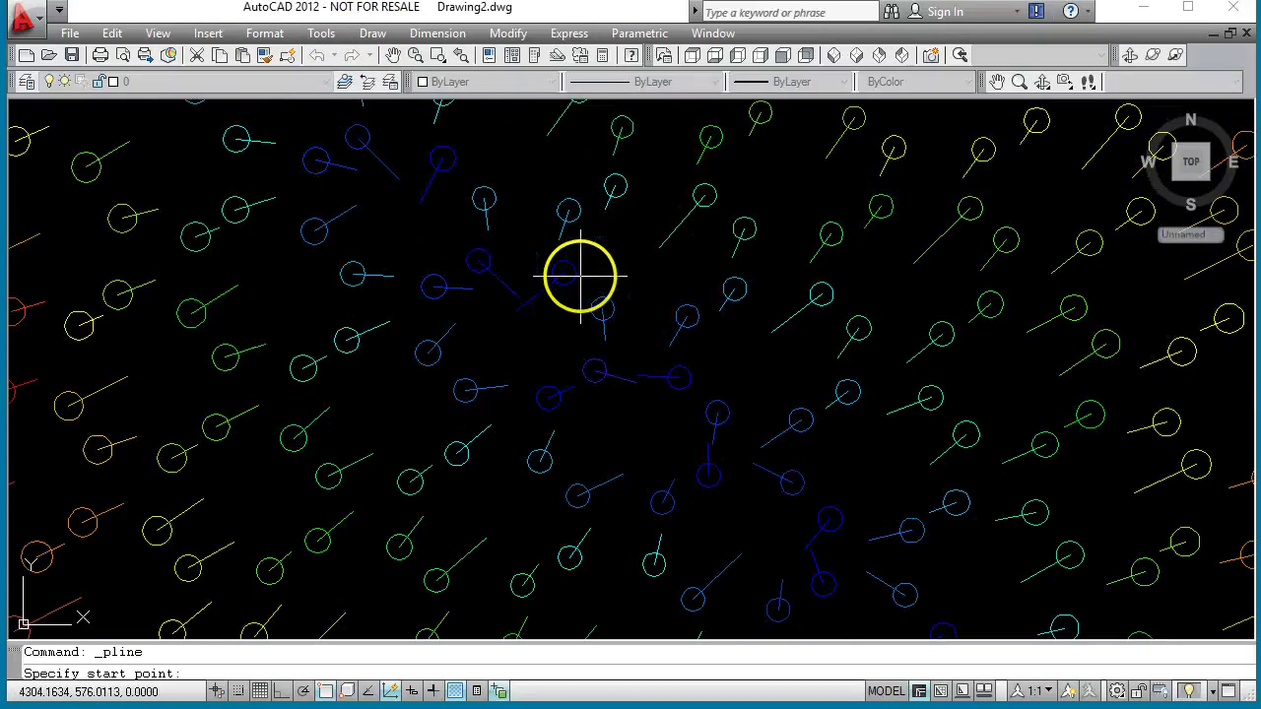
pyautogui.scroll(-1, 483, 283)
pyautogui.scroll(-1, 486, 283)
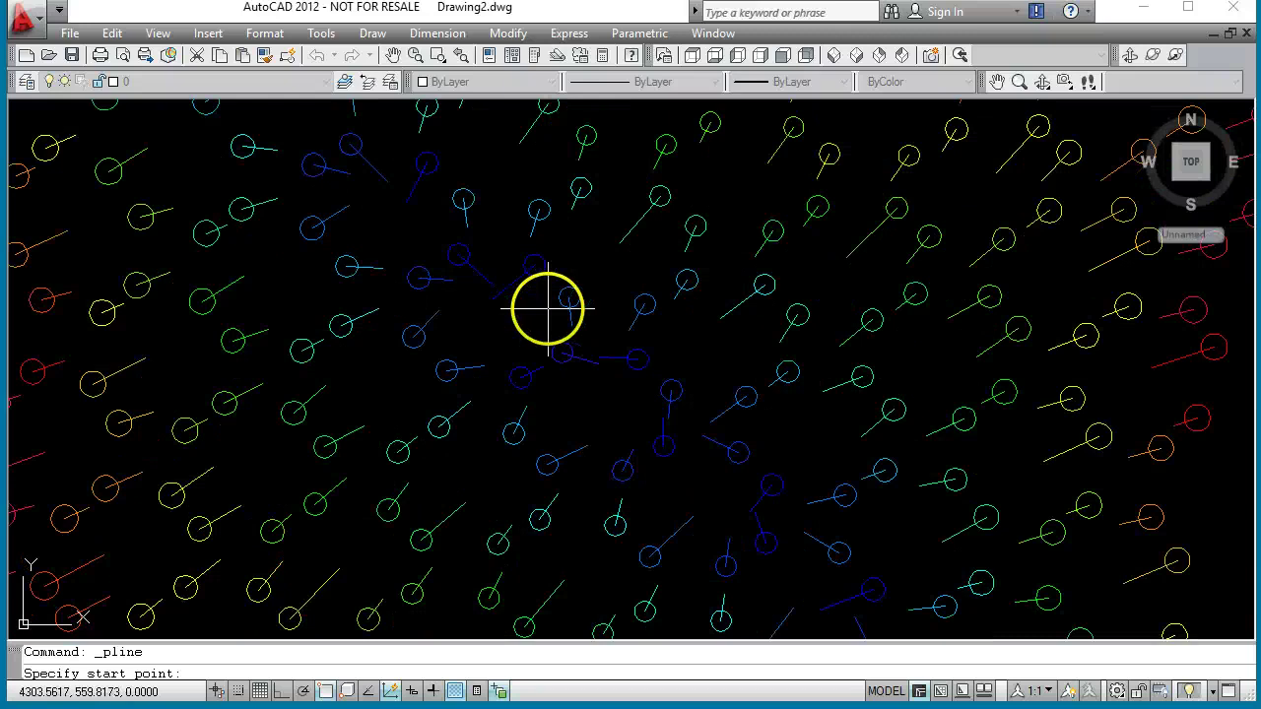
pyautogui.click(599, 308)
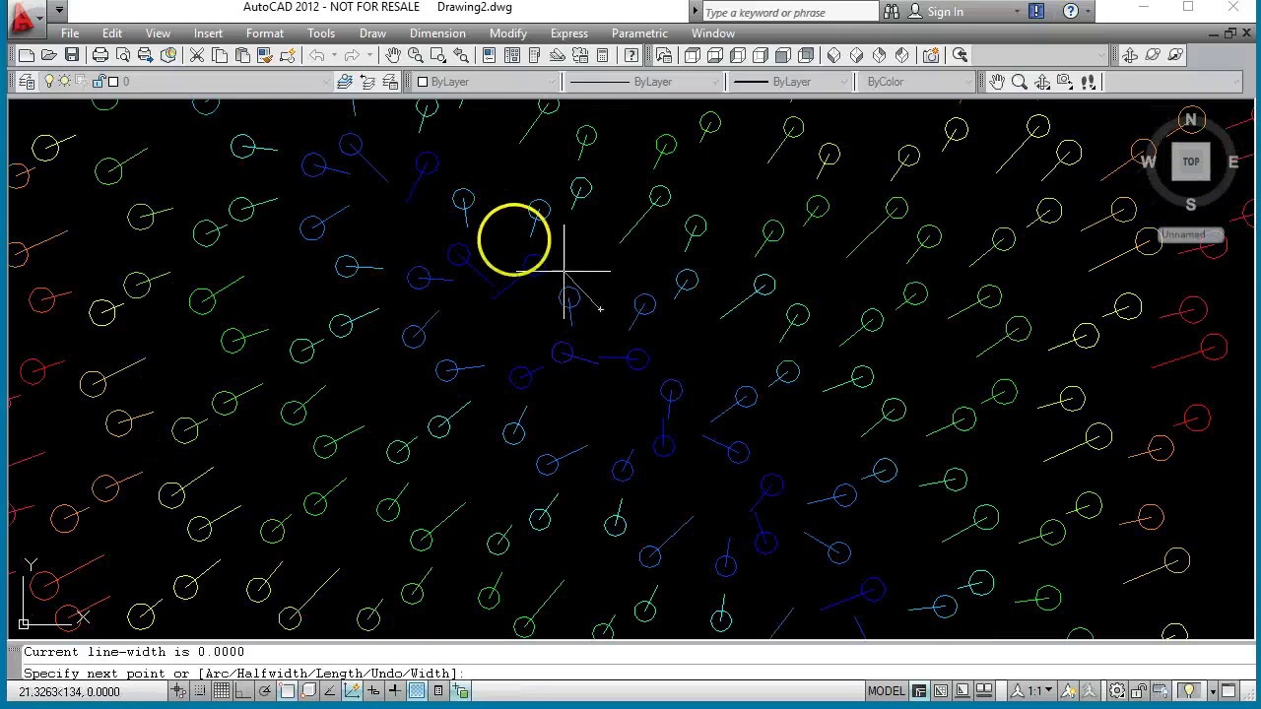
pyautogui.click(465, 176)
pyautogui.click(379, 143)
pyautogui.click(331, 171)
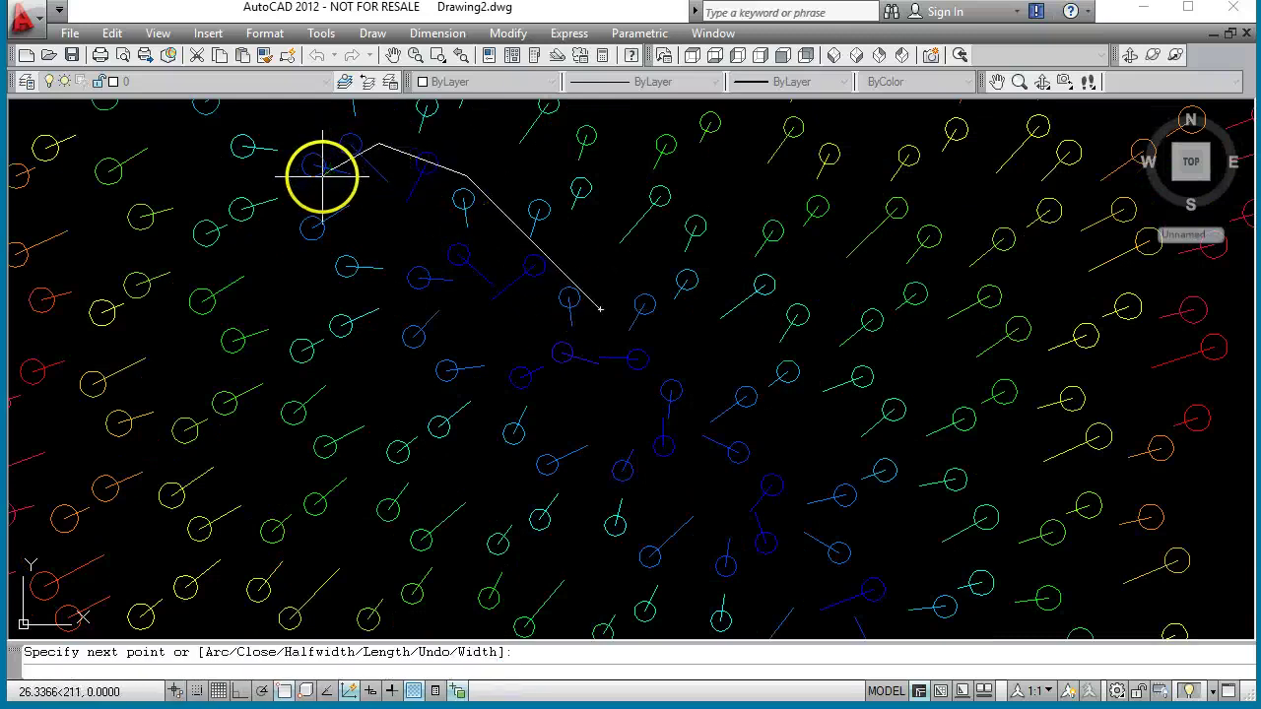
pyautogui.click(329, 247)
pyautogui.click(475, 392)
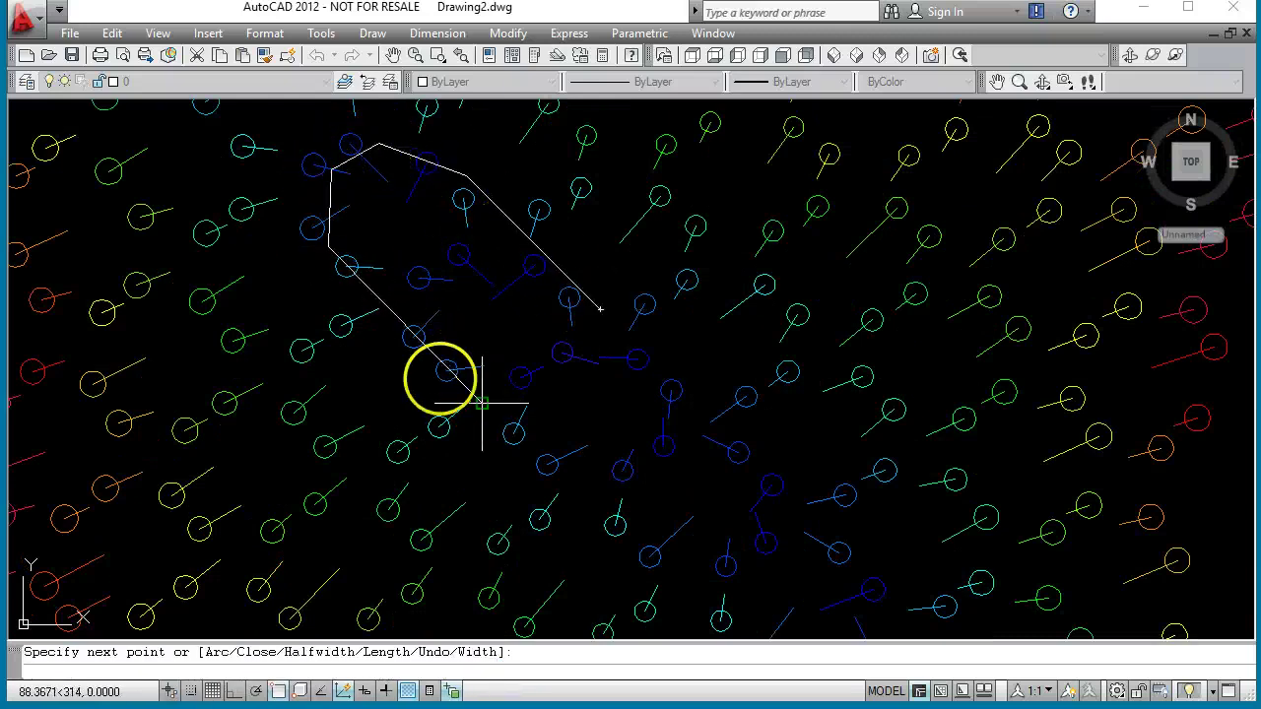
# - Continue the polyline around the lower-right end of the dark blue zone and bring it back to its start point
pyautogui.scroll(-1, 338, 276)
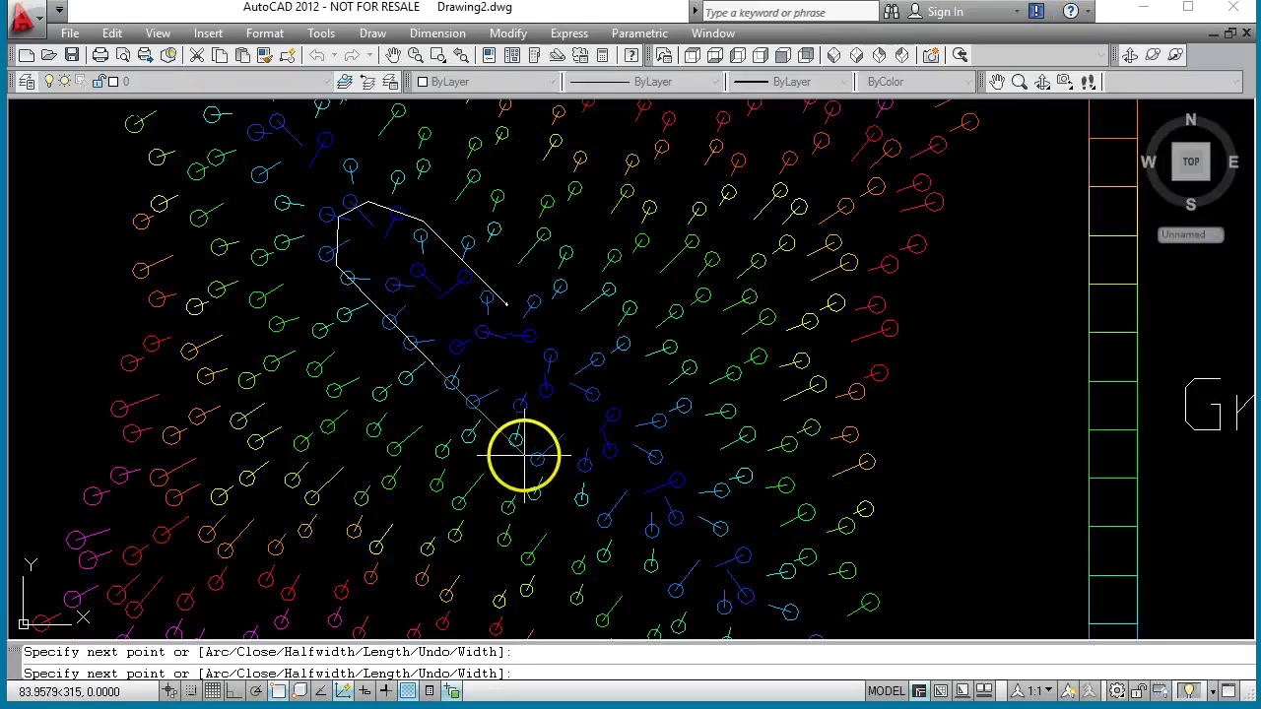
pyautogui.click(591, 512)
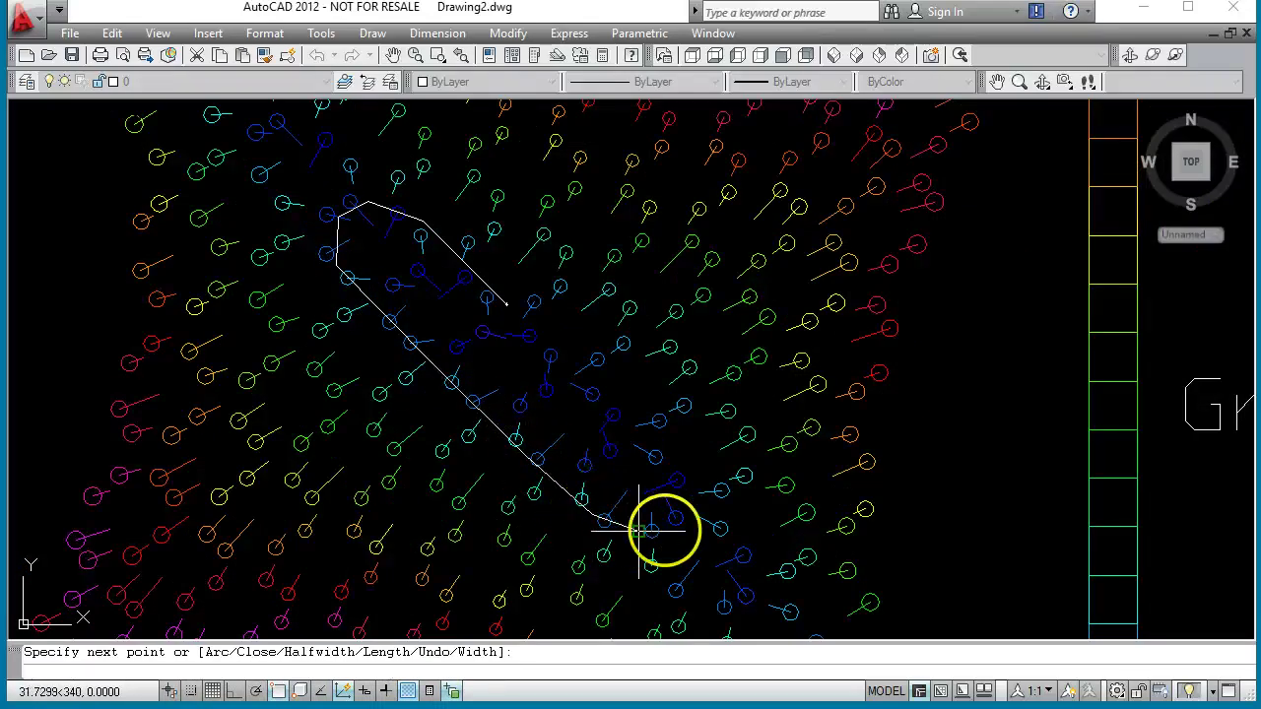
pyautogui.click(642, 530)
pyautogui.click(675, 480)
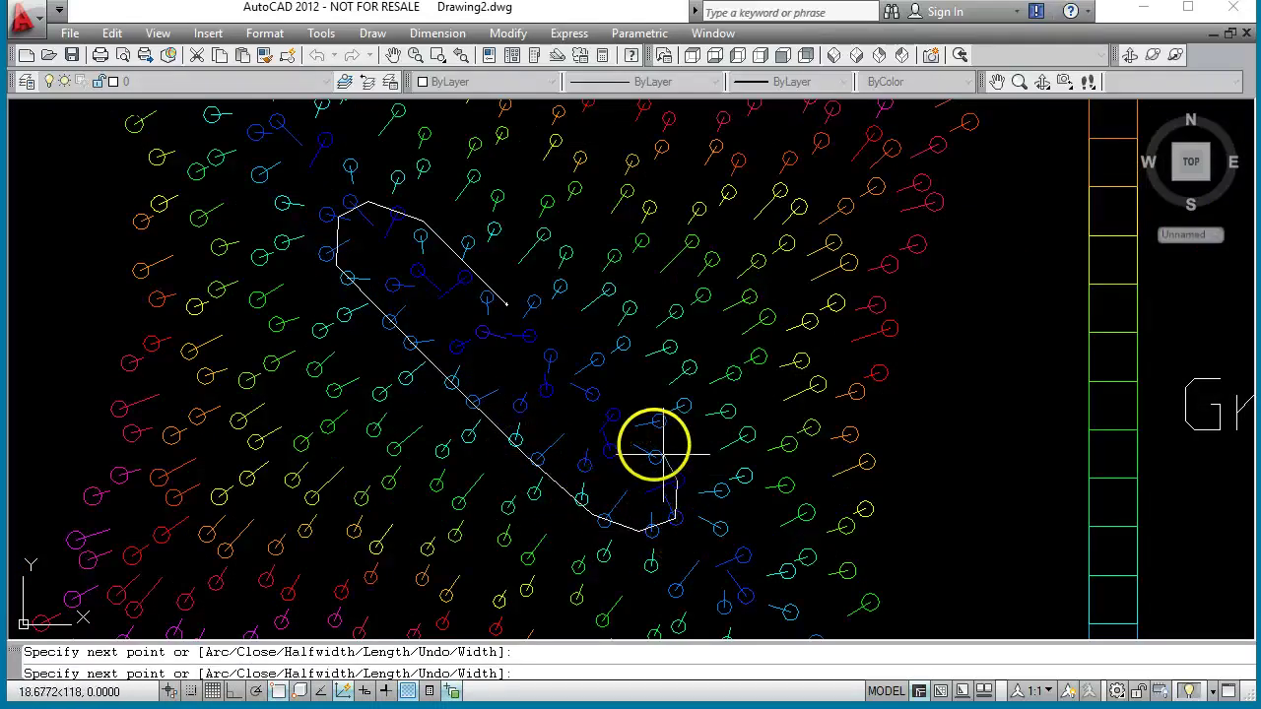
pyautogui.click(647, 424)
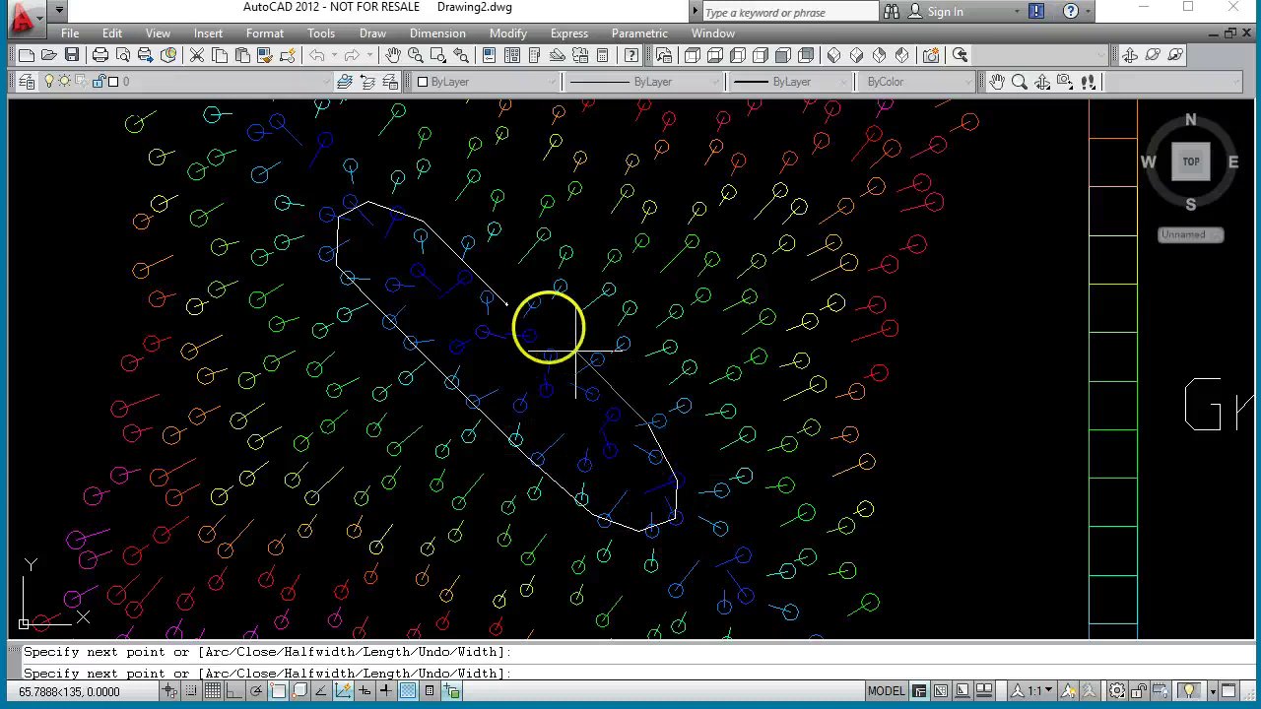
pyautogui.click(506, 304)
pyautogui.press('Return')
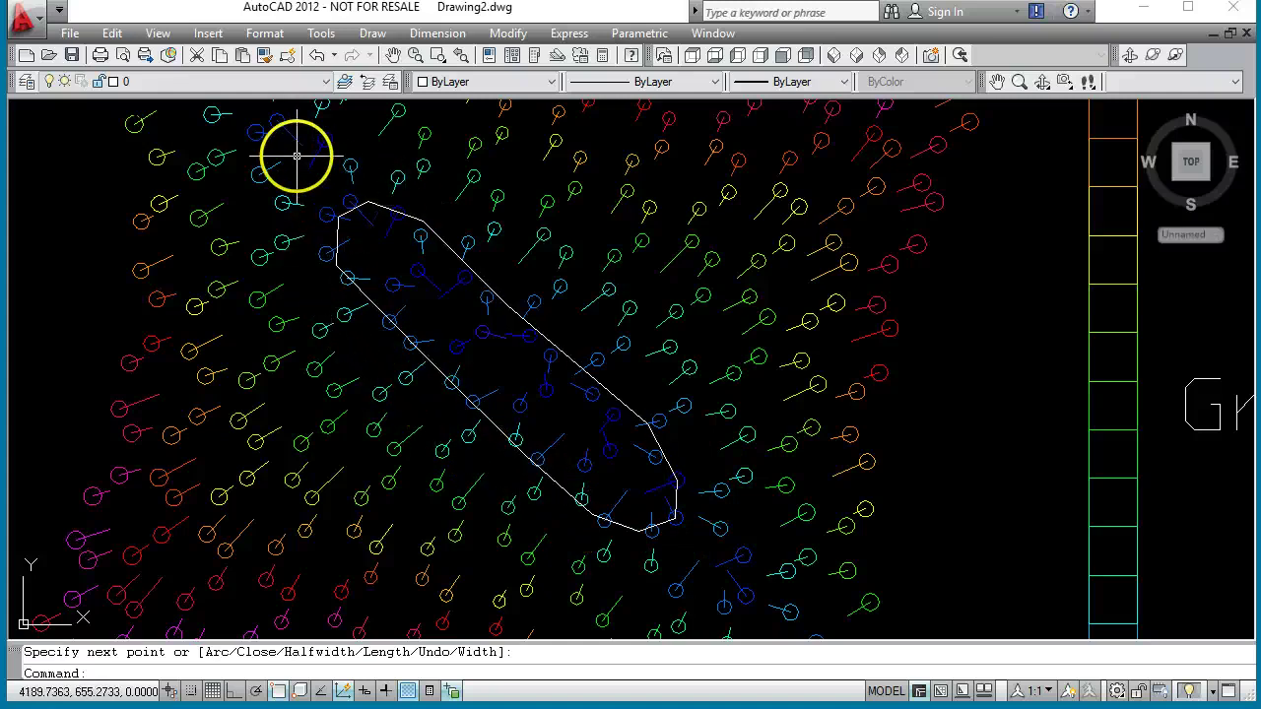
# - Plot the FEA-A gradient for LoadCase 2 (LC2) at a specified point to the right of the LoadCase 1 plot
pyautogui.scroll(-4, 588, 376)
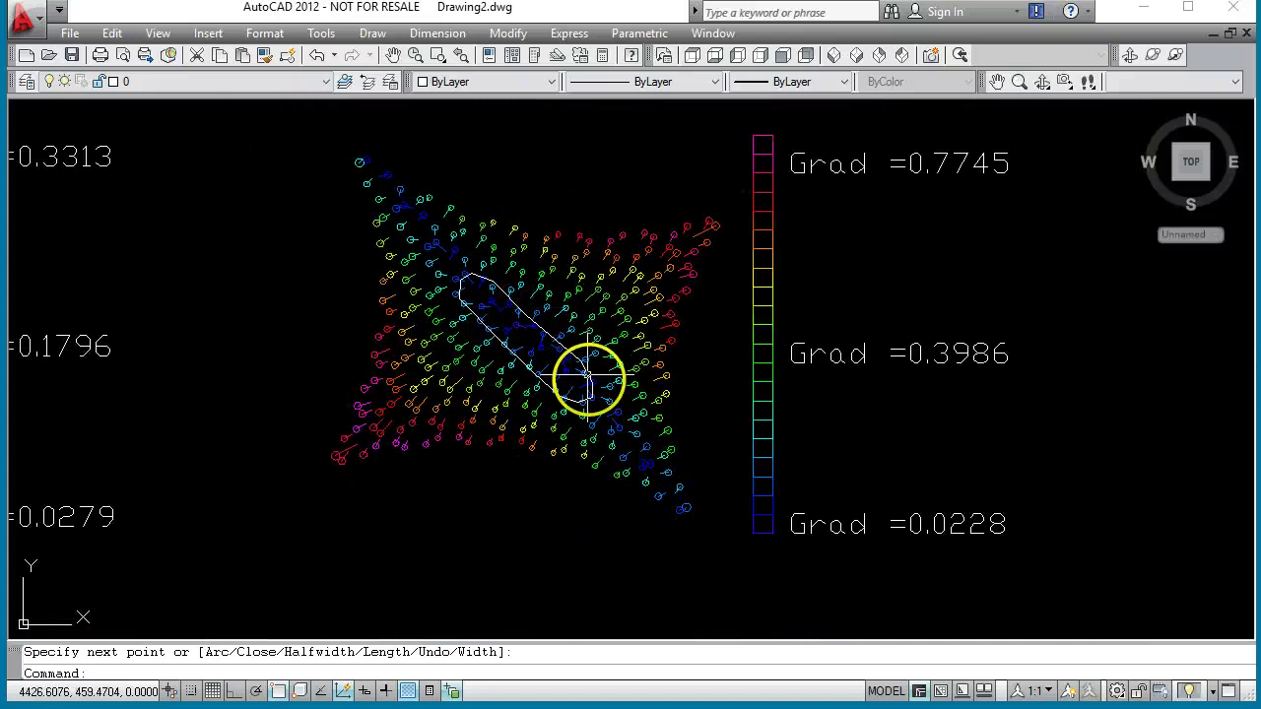
pyautogui.scroll(4, 589, 389)
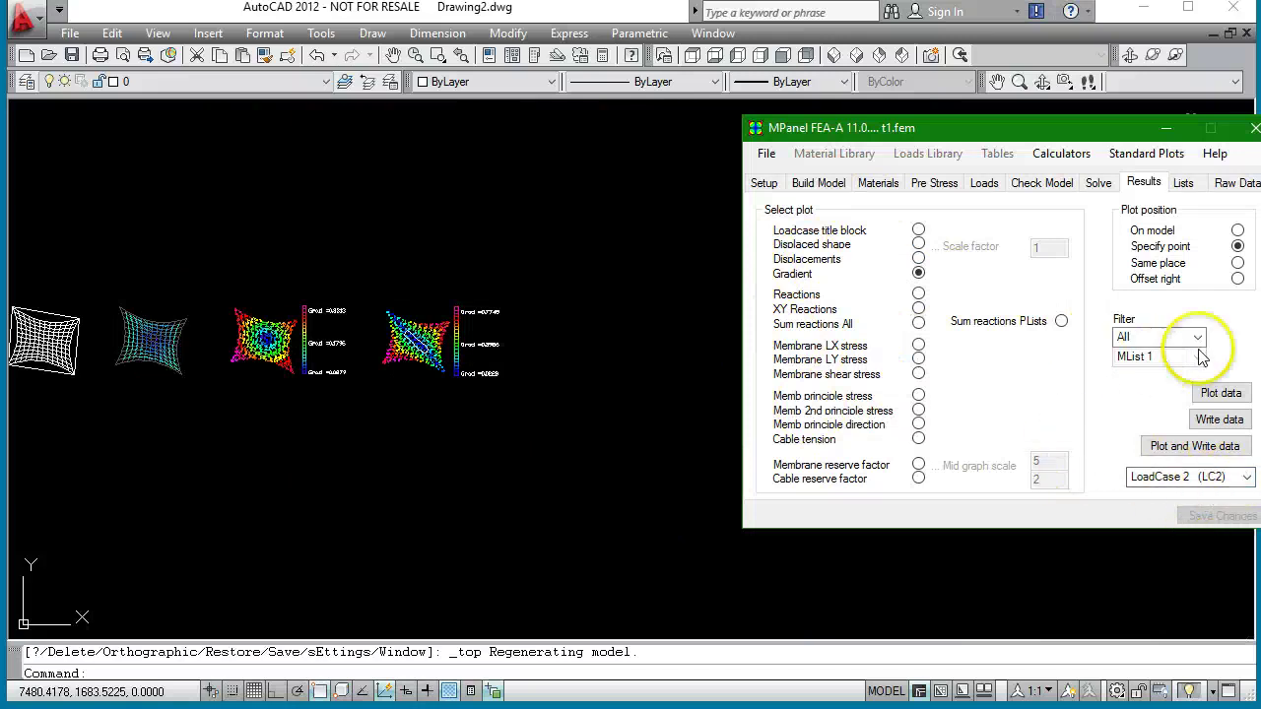
pyautogui.click(1222, 394)
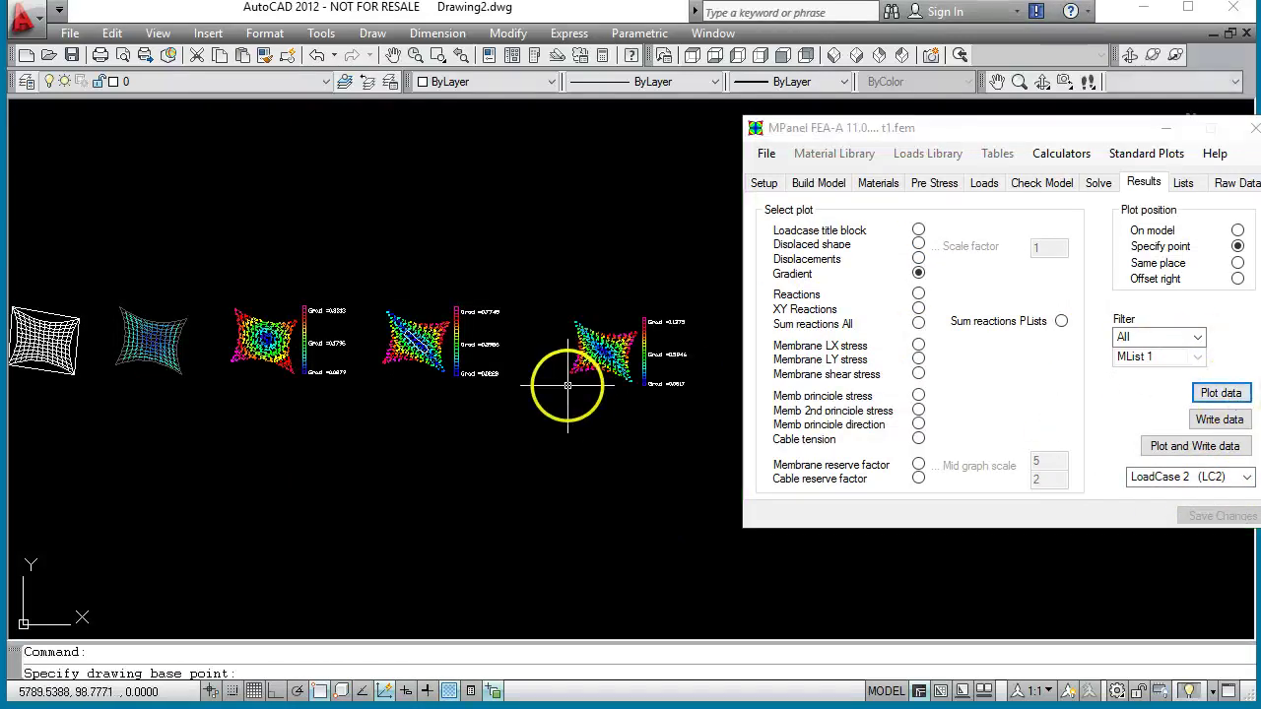
# - Examine the center of the LoadCase 2 gradient plot and compare it with the outlined zone in the LoadCase 1 plot
pyautogui.scroll(8, 571, 384)
pyautogui.scroll(2, 545, 310)
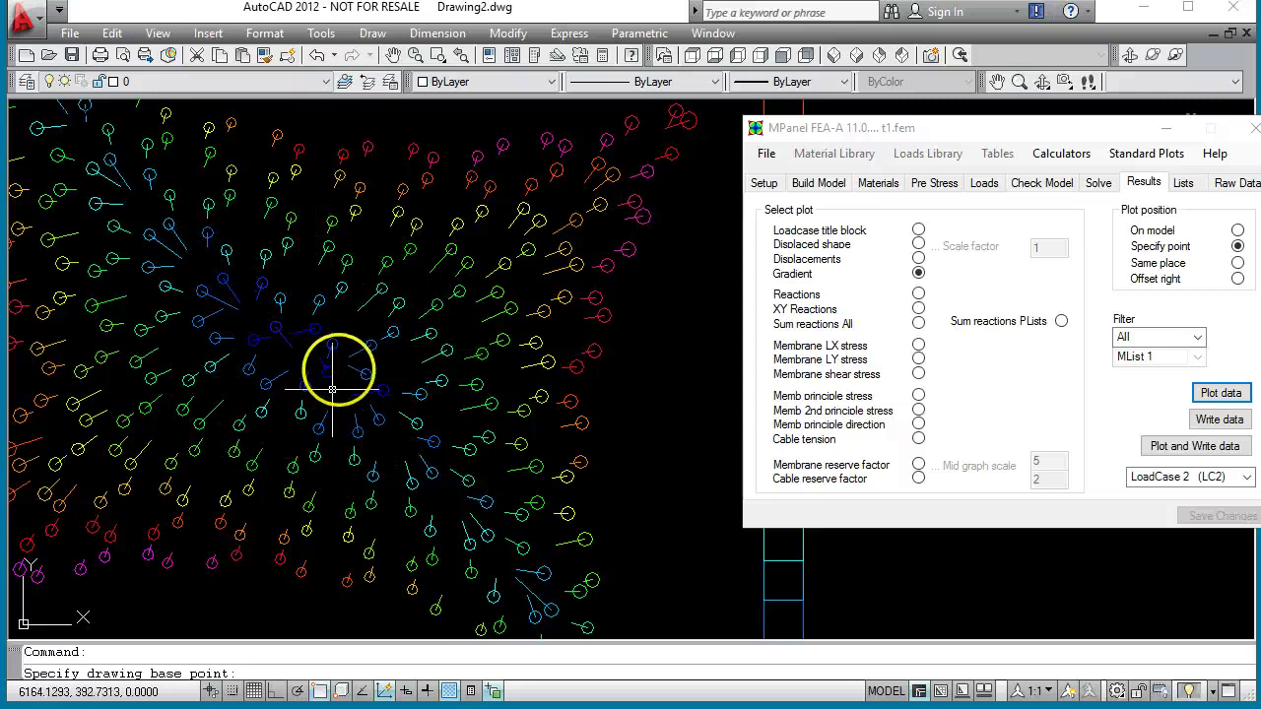
pyautogui.scroll(-6, 354, 366)
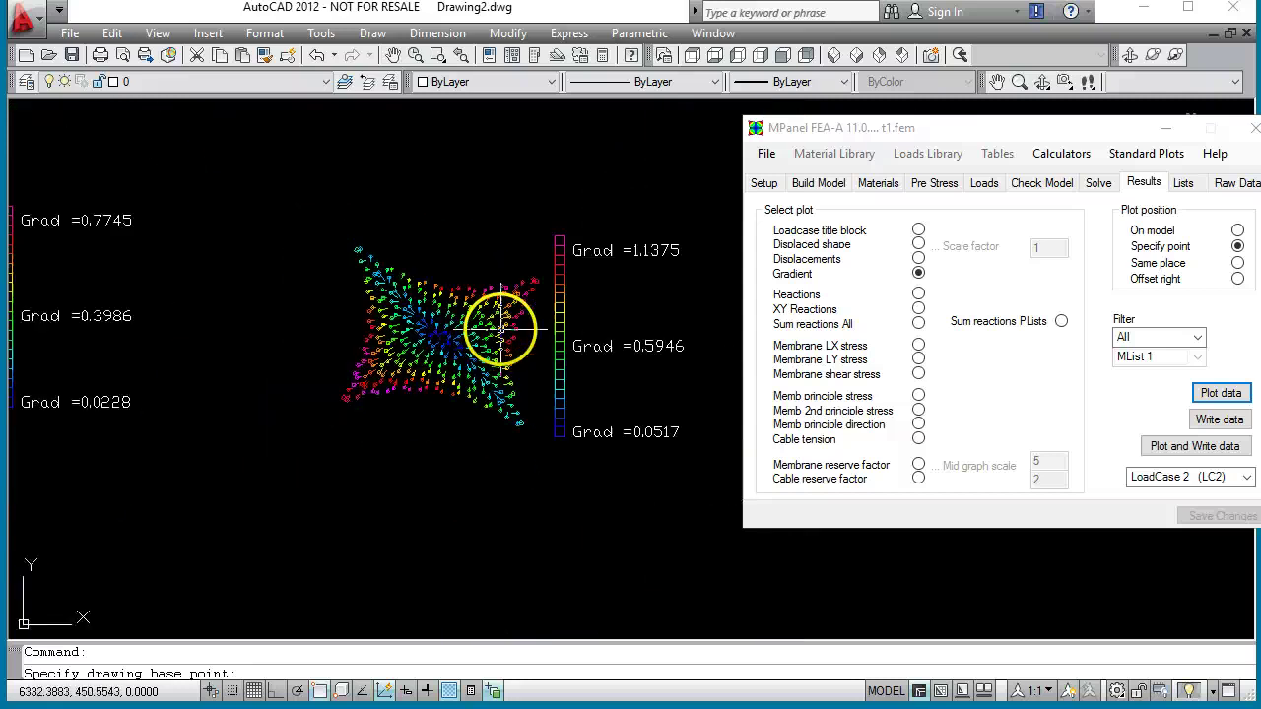
pyautogui.scroll(2, 247, 301)
pyautogui.scroll(5, 252, 311)
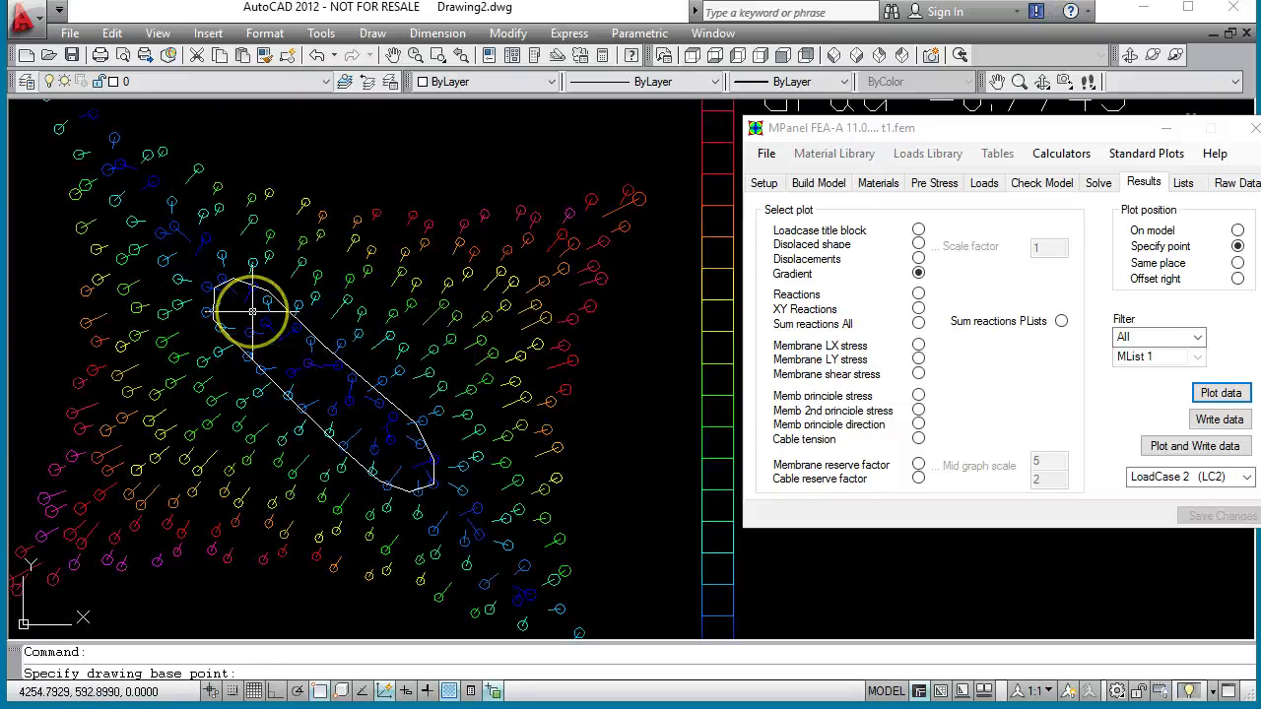
pyautogui.scroll(-5, 552, 360)
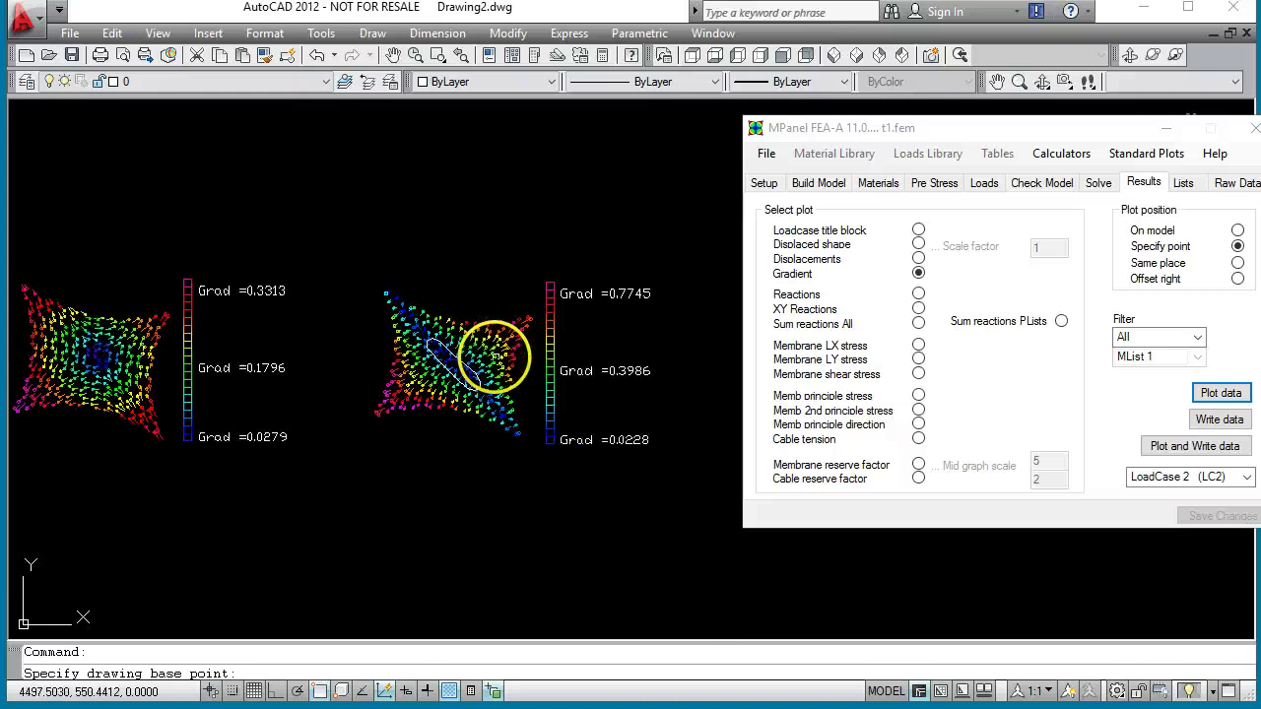